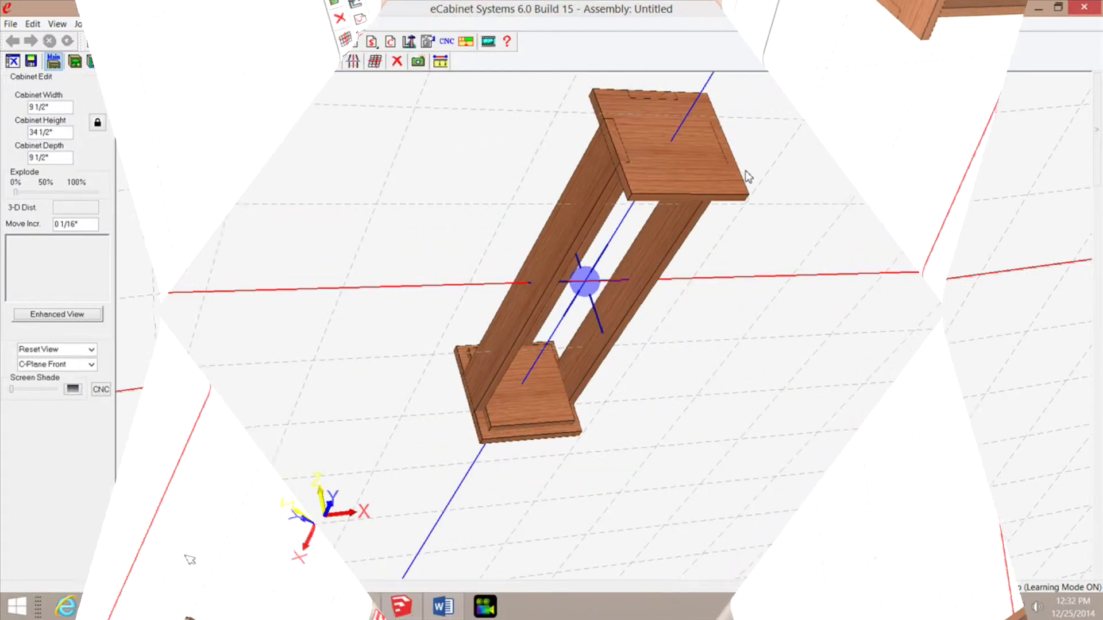
# Step: Open the cabinet's square top panel for shape editing and enter its contour drawing mode
pyautogui.moveTo(682, 181); pyautogui.dragTo(687, 229, button='middle')
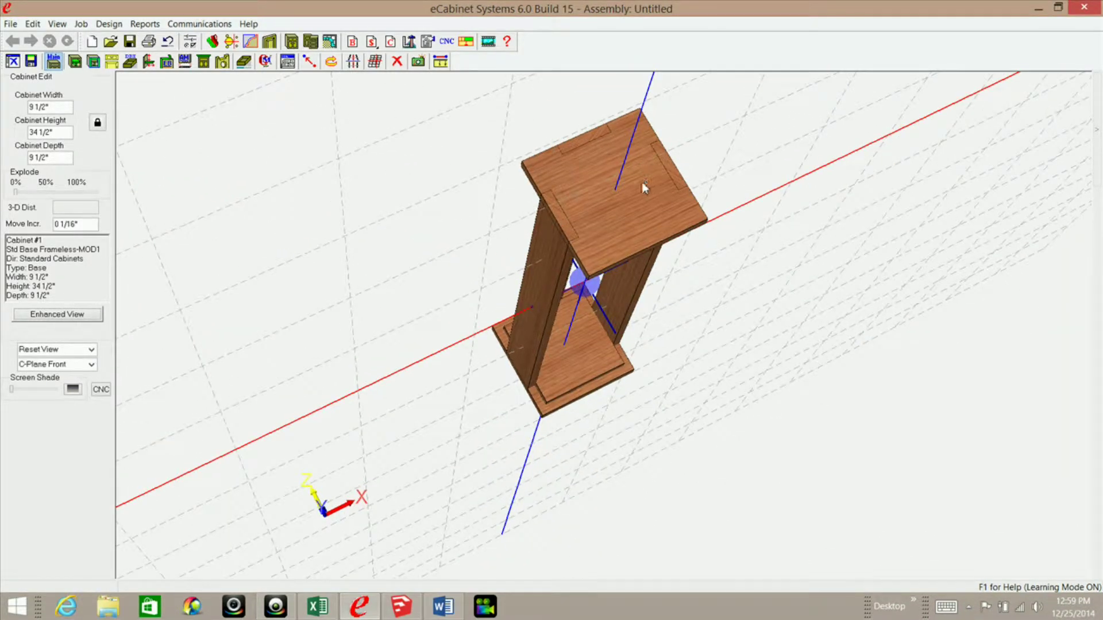
pyautogui.moveTo(644, 176); pyautogui.dragTo(631, 92, button='middle')
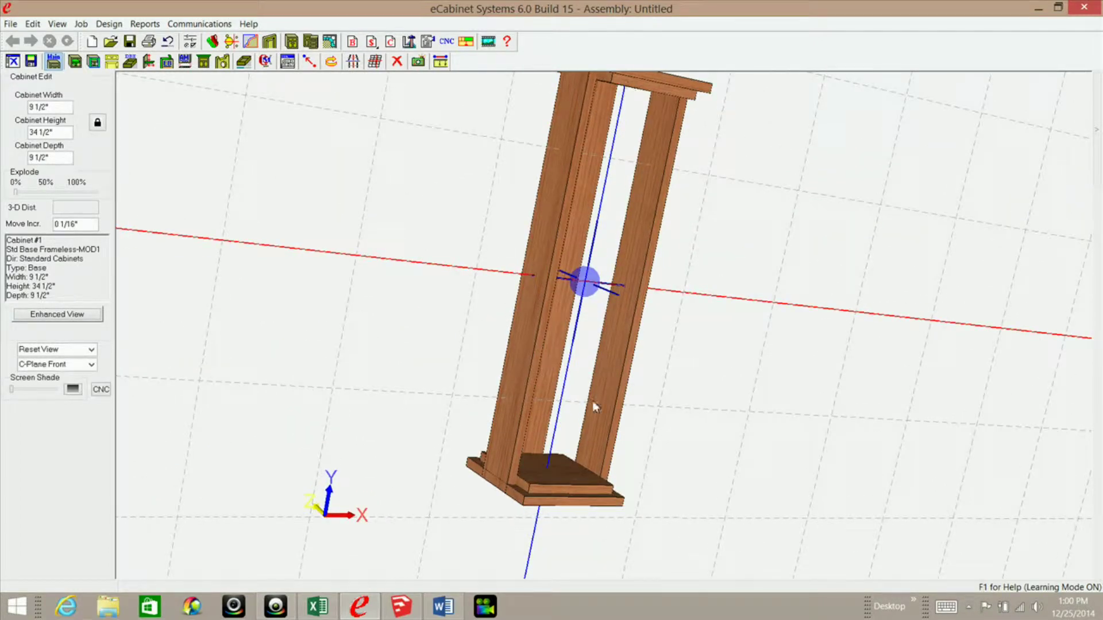
pyautogui.moveTo(623, 241); pyautogui.dragTo(615, 411, button='middle')
pyautogui.moveTo(604, 284); pyautogui.dragTo(716, 81, button='middle')
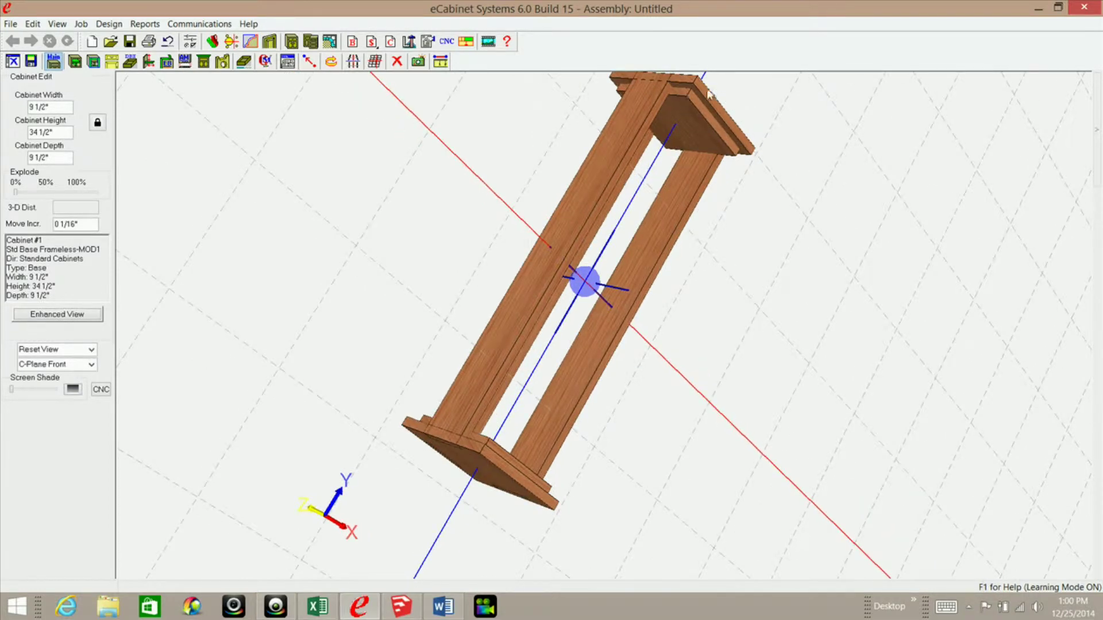
pyautogui.moveTo(690, 125); pyautogui.dragTo(591, 262, button='middle')
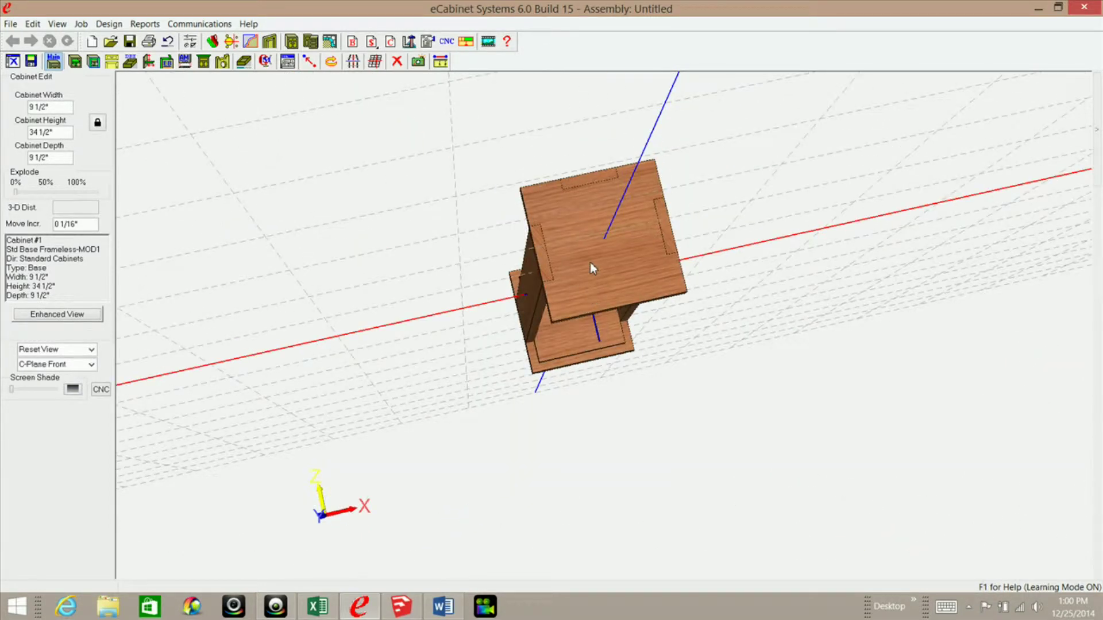
pyautogui.click(220, 62)
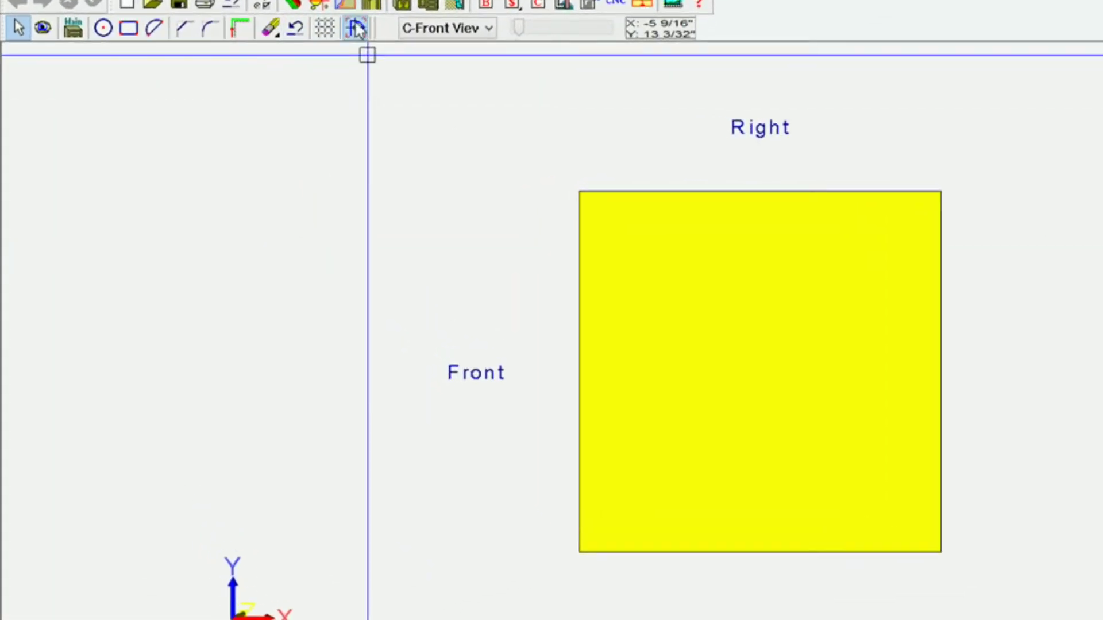
pyautogui.click(356, 27)
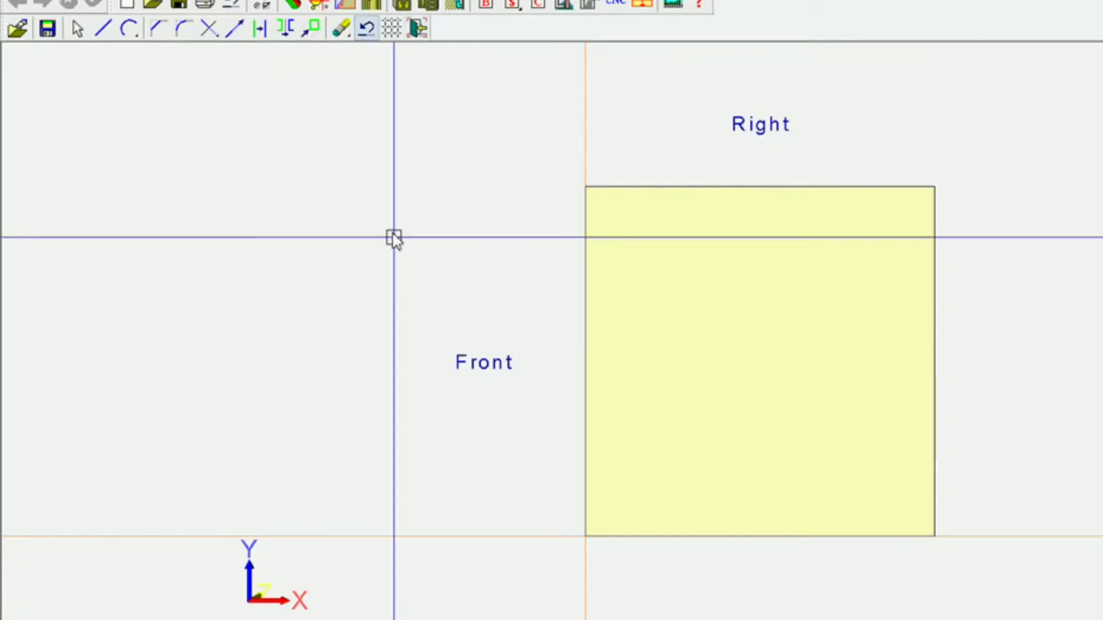
# Step: Create edge lines along the panel's square outline with CreateEdges
pyautogui.rightClick(395, 242)
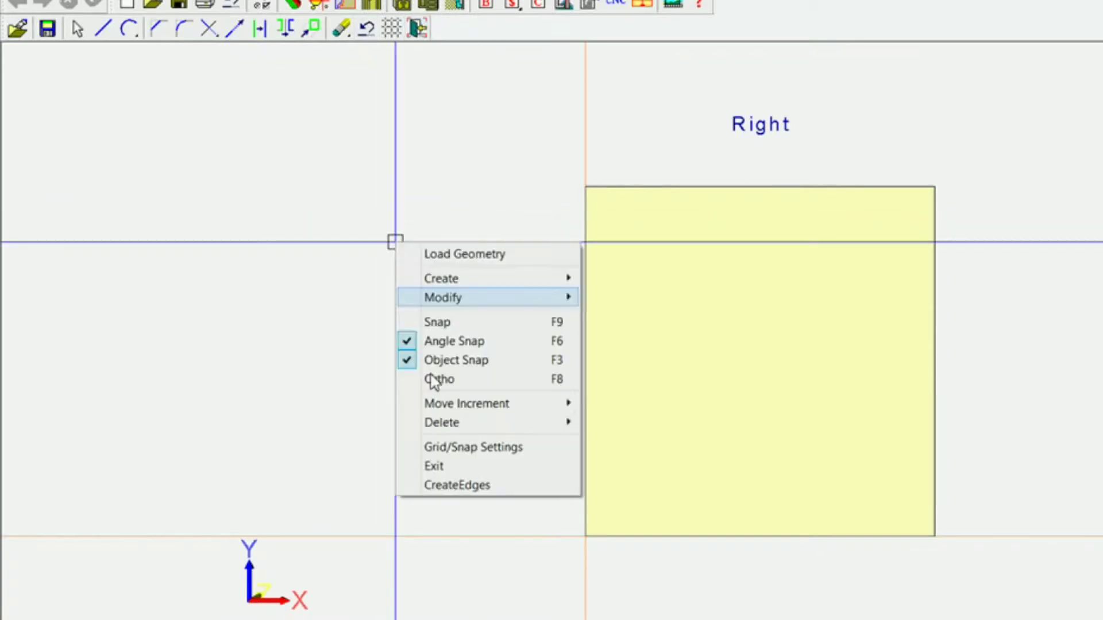
pyautogui.click(439, 486)
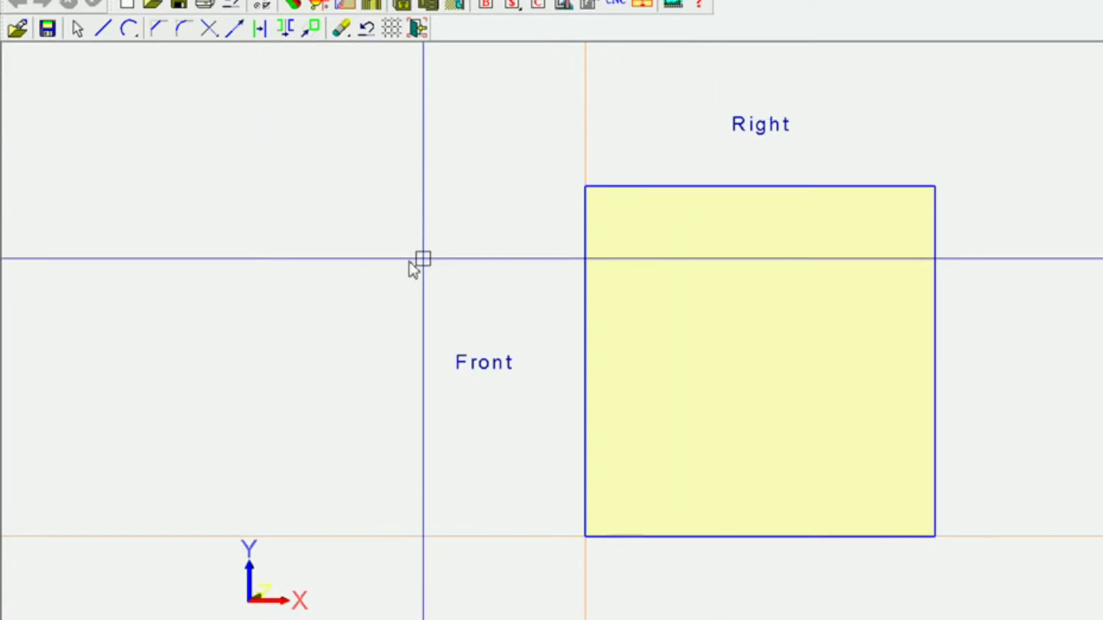
pyautogui.rightClick(402, 238)
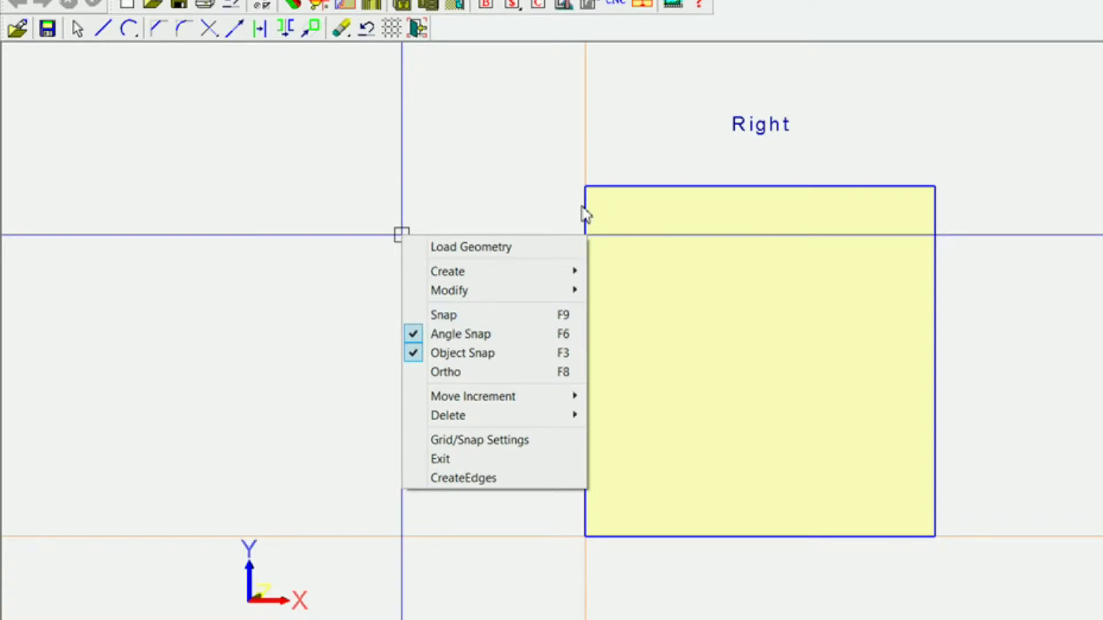
pyautogui.click(421, 144)
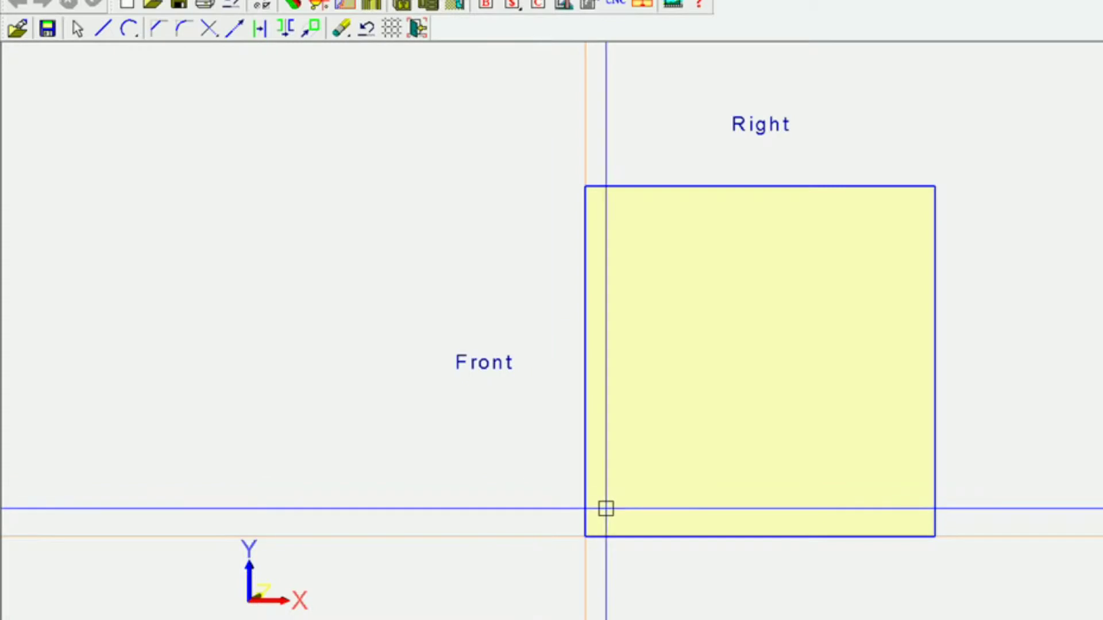
# Step: Switch Angle Snap off and on again with a 45.00-degree snap angle
pyautogui.rightClick(362, 263)
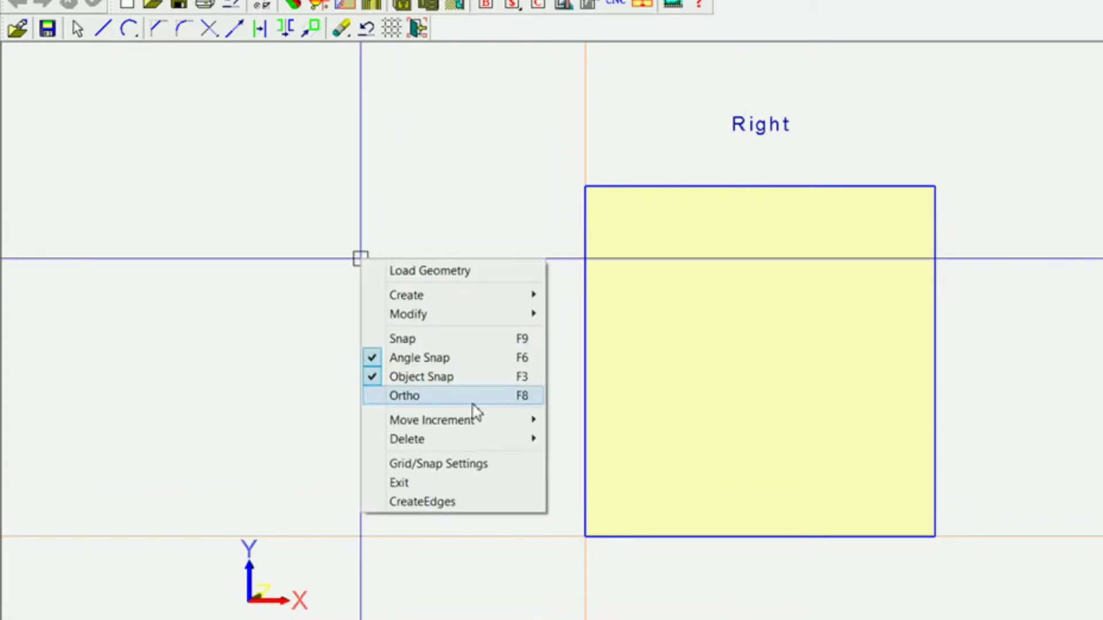
pyautogui.click(419, 358)
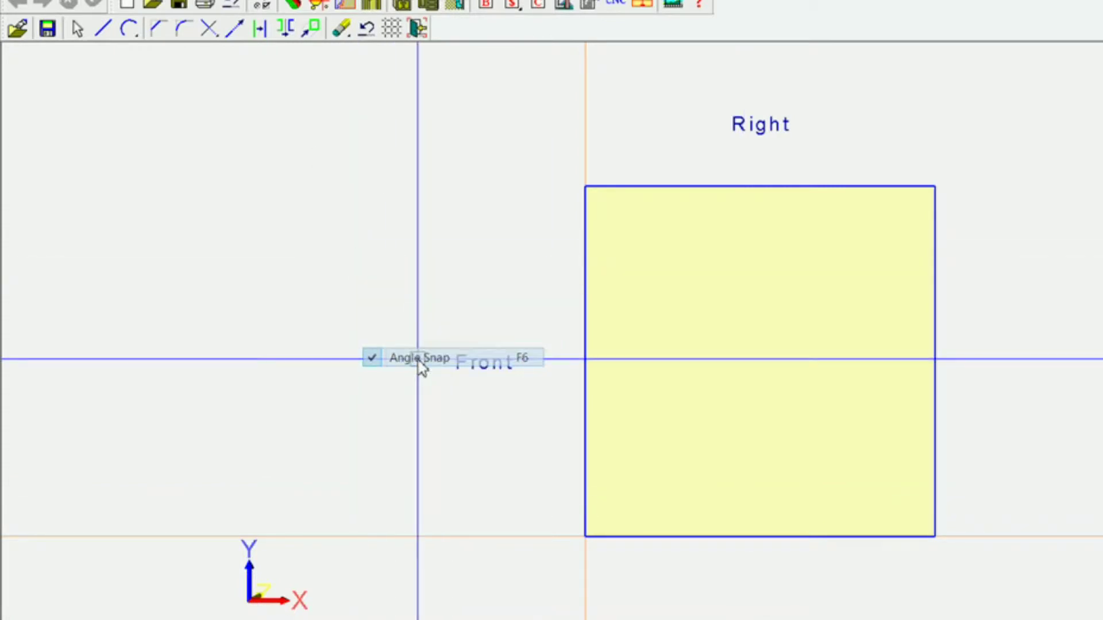
pyautogui.rightClick(419, 281)
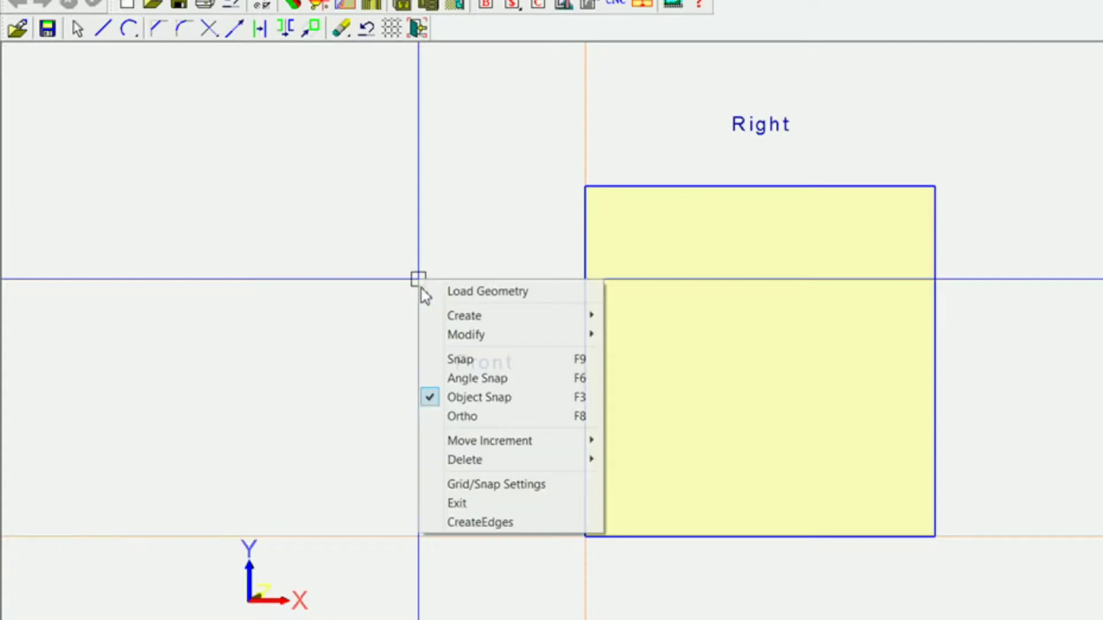
pyautogui.click(471, 379)
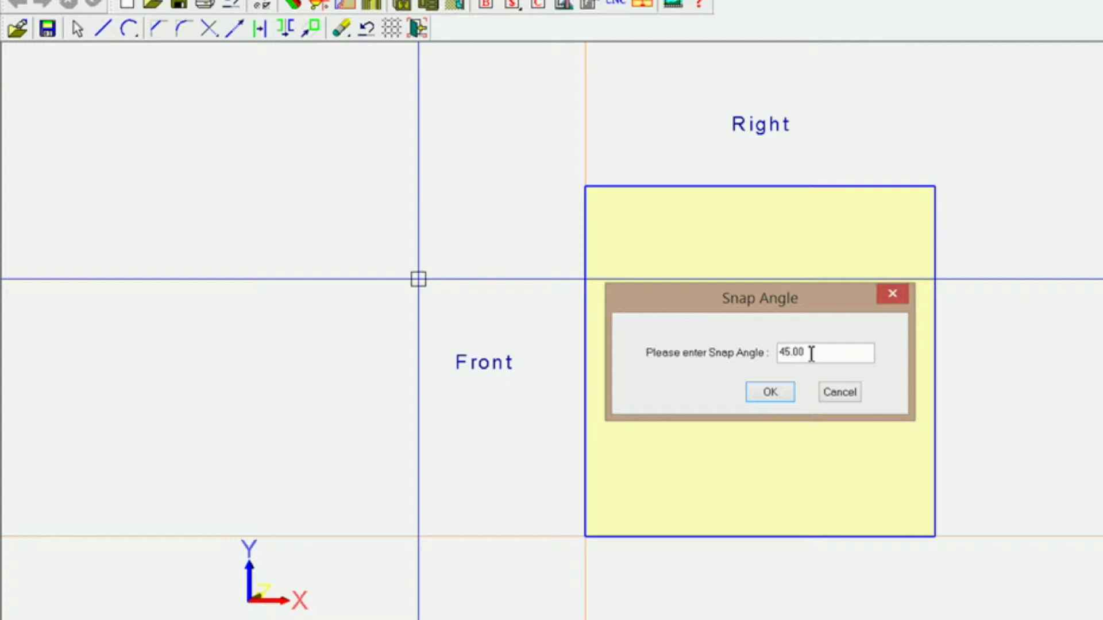
pyautogui.click(770, 392)
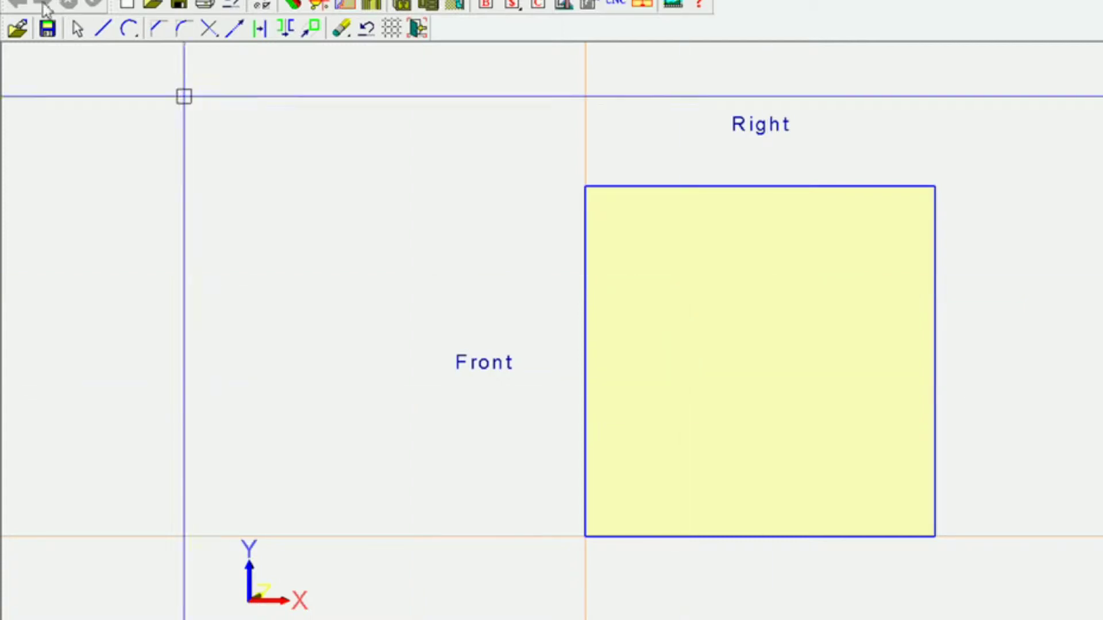
# Step: Draw 45-degree lines across the two front corners of the panel, extending past its outline
pyautogui.click(104, 28)
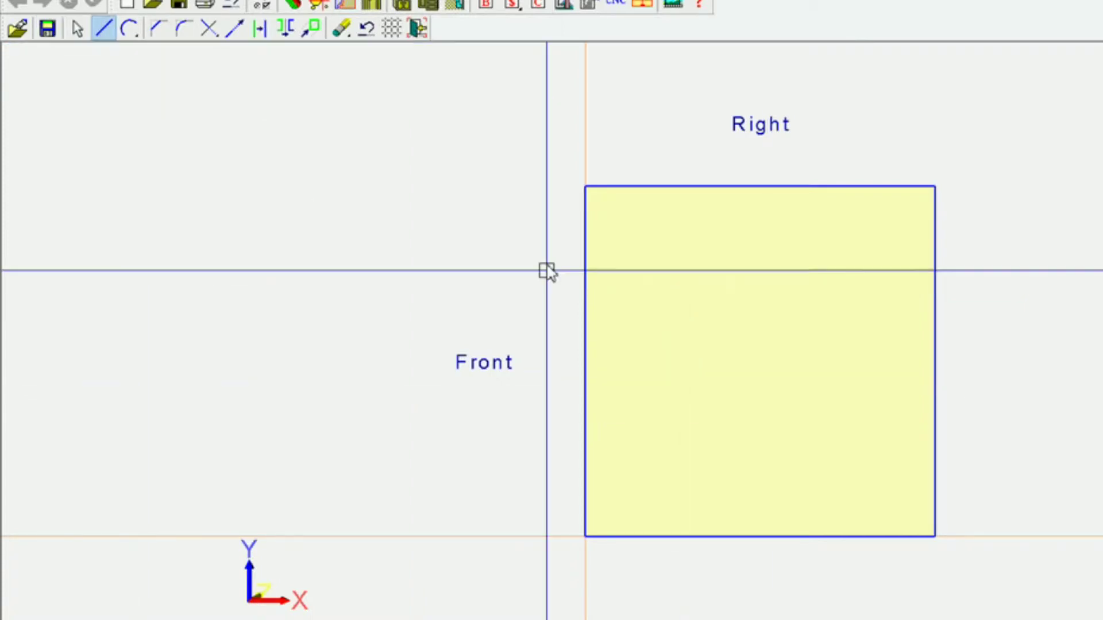
pyautogui.click(558, 256)
pyautogui.click(665, 160)
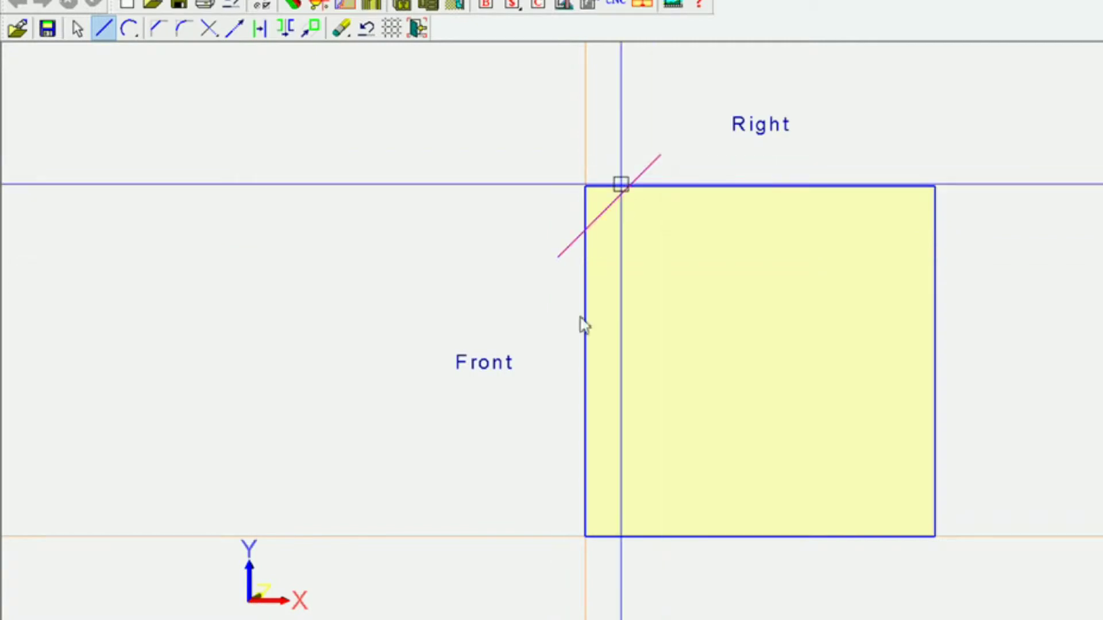
pyautogui.click(558, 467)
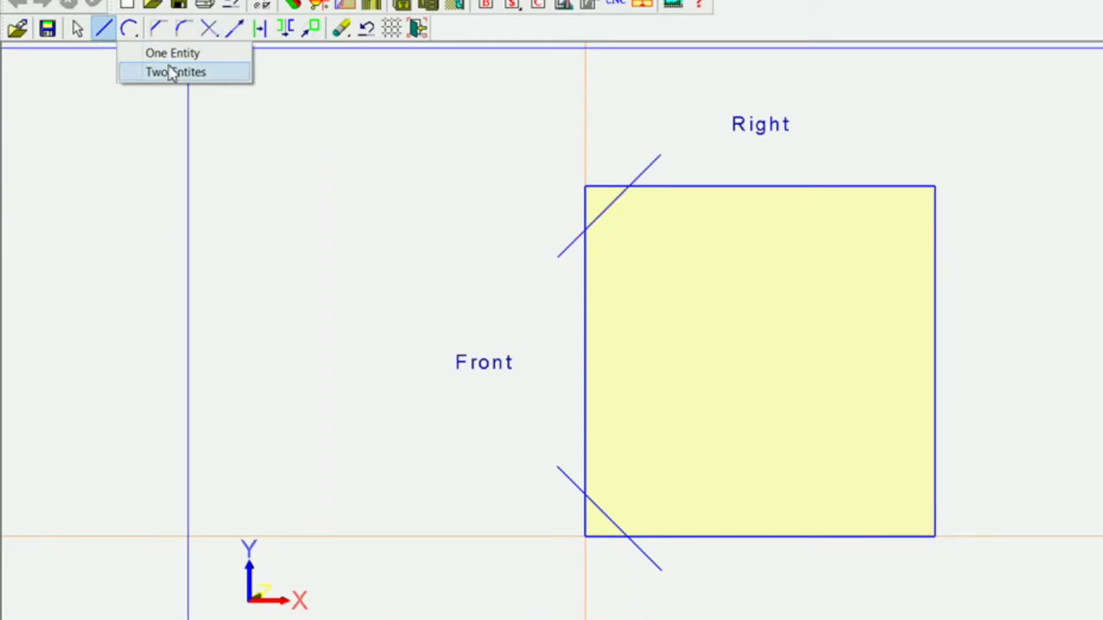
# Step: Trim the diagonal lines and outline edges to each other at both front corners using the Two Entities option
pyautogui.click(235, 75)
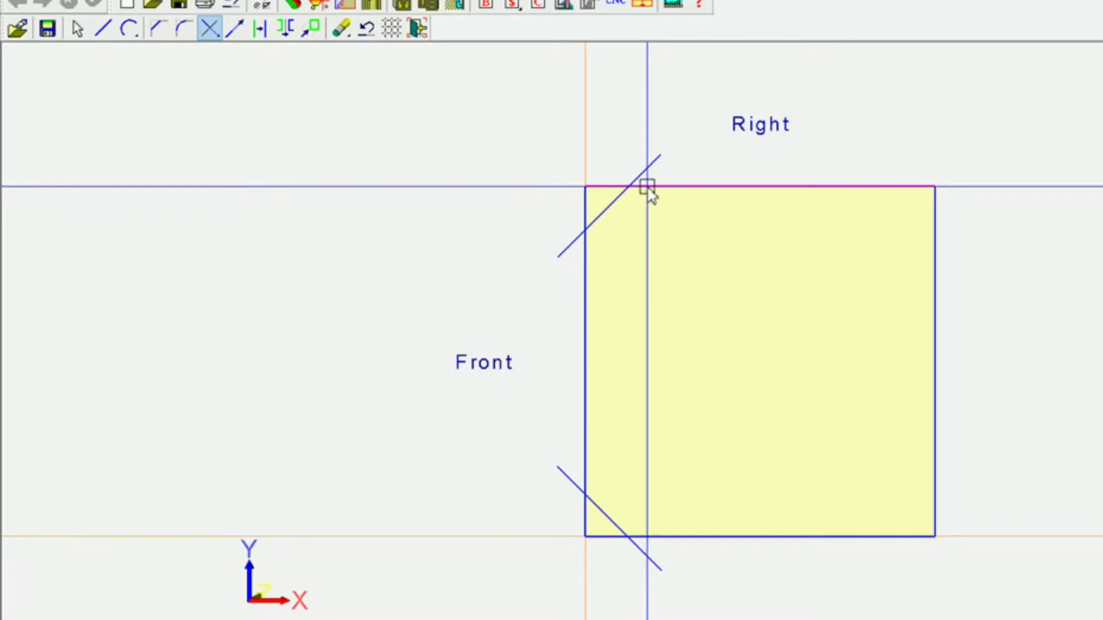
pyautogui.click(648, 187)
pyautogui.click(605, 202)
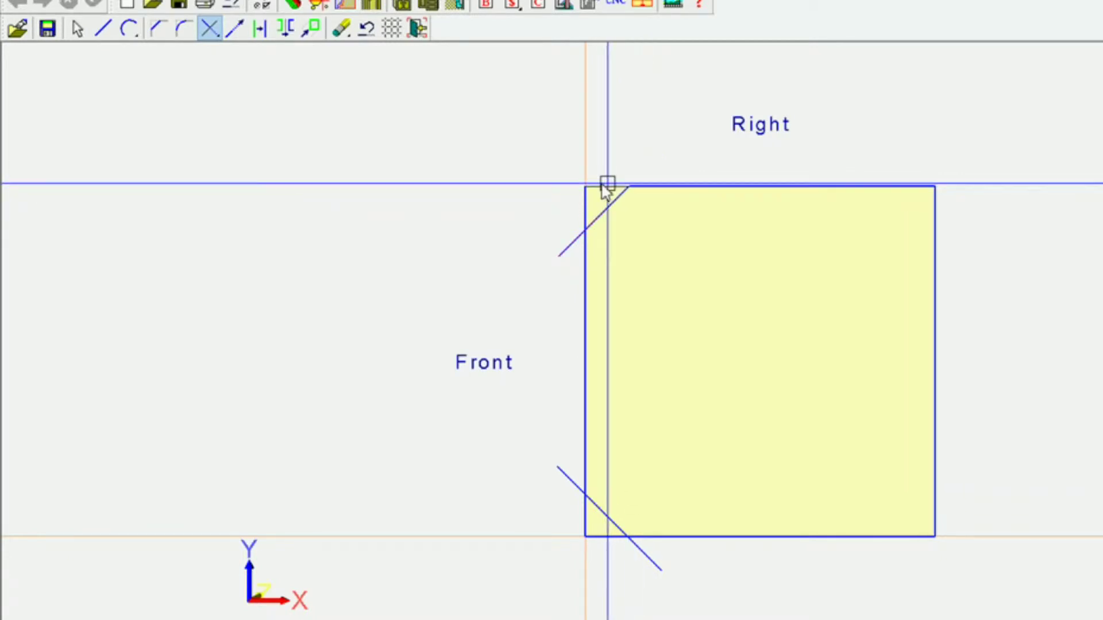
pyautogui.click(601, 216)
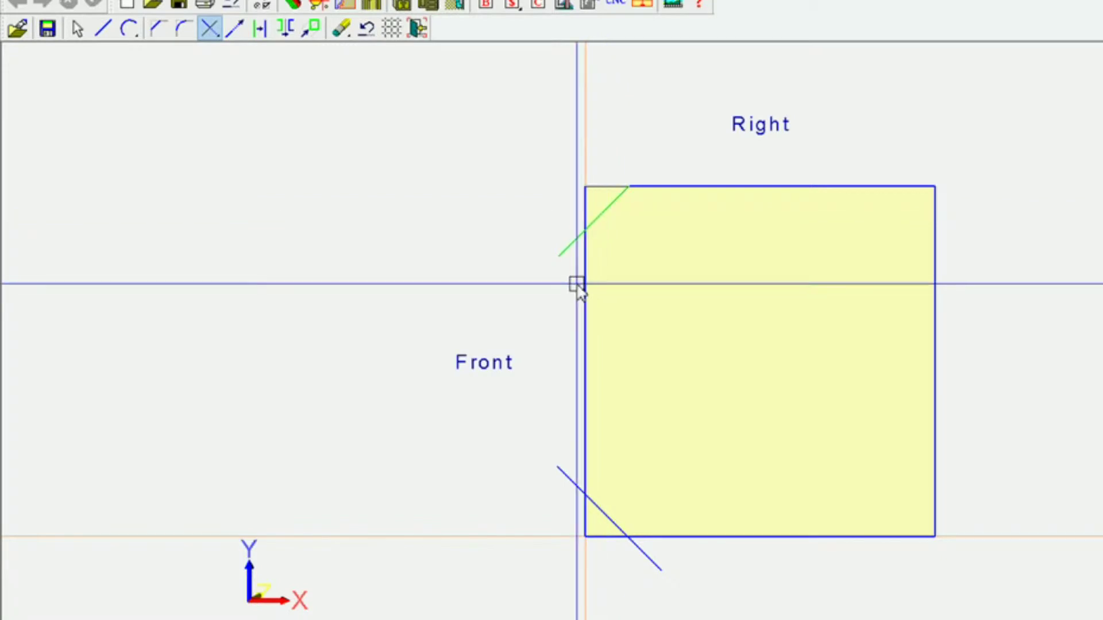
pyautogui.click(582, 273)
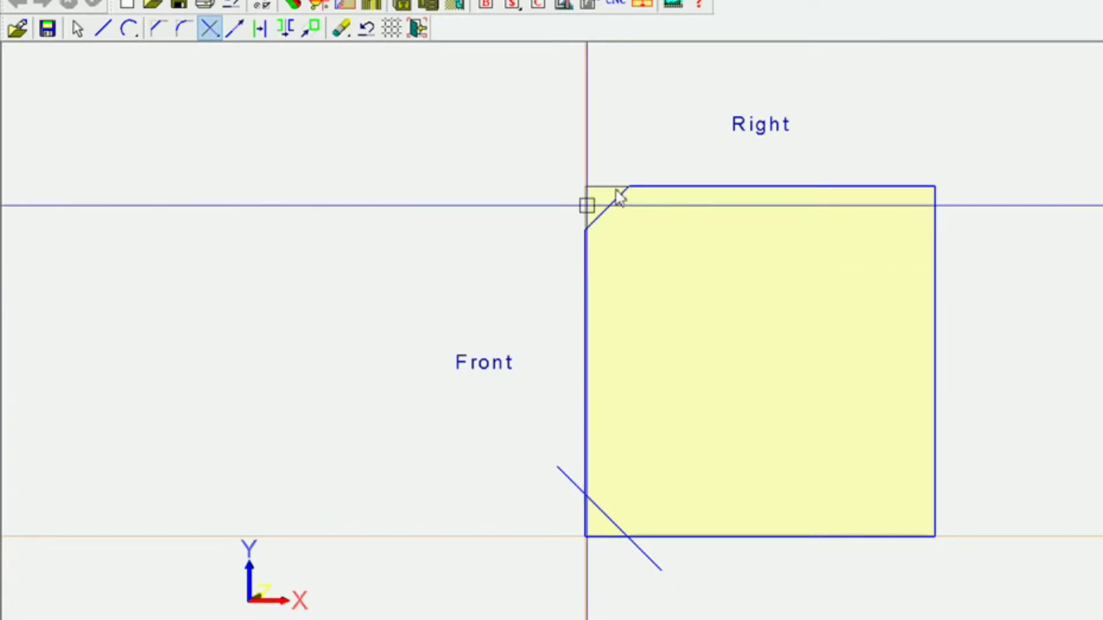
pyautogui.click(586, 465)
pyautogui.click(609, 518)
pyautogui.click(610, 519)
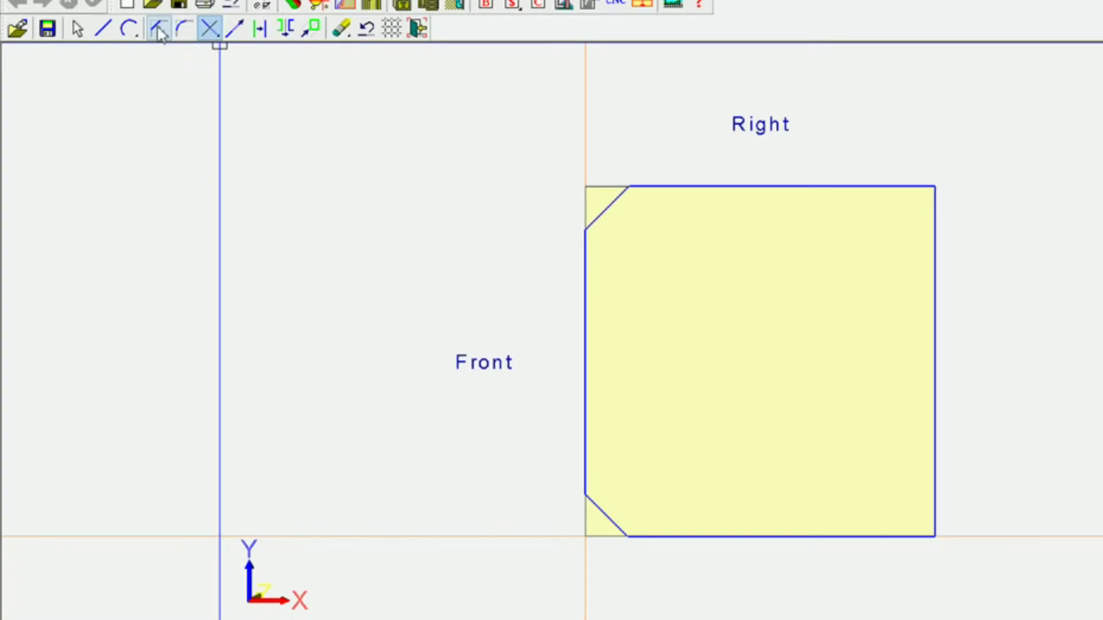
# Step: Try to chamfer the back right corner using the 1-Distance method with a distance of 2"
pyautogui.click(158, 28)
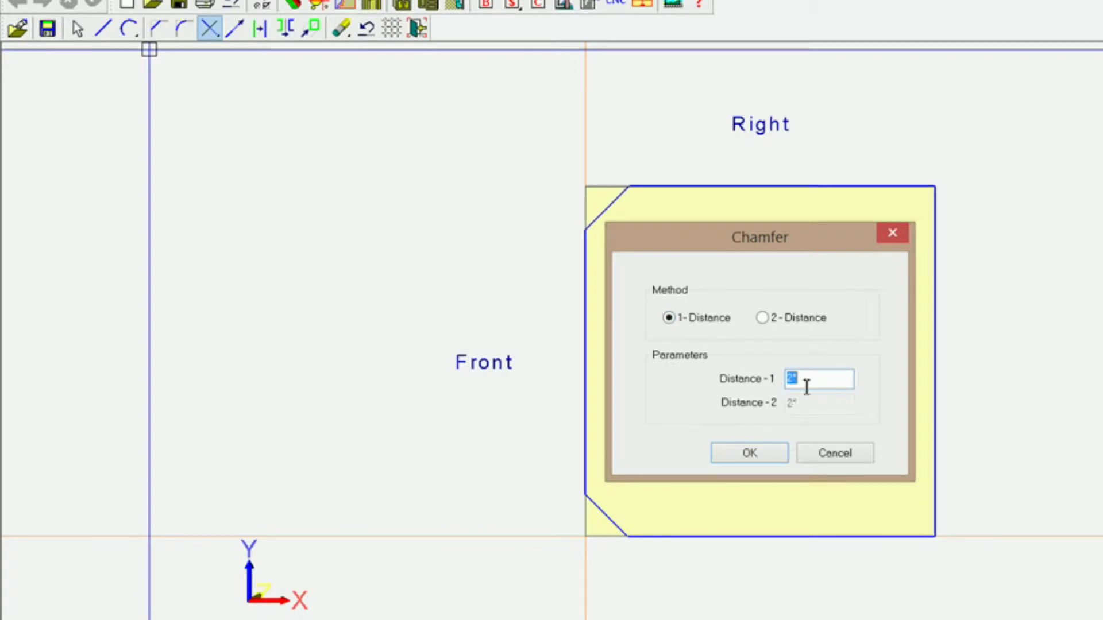
pyautogui.click(762, 455)
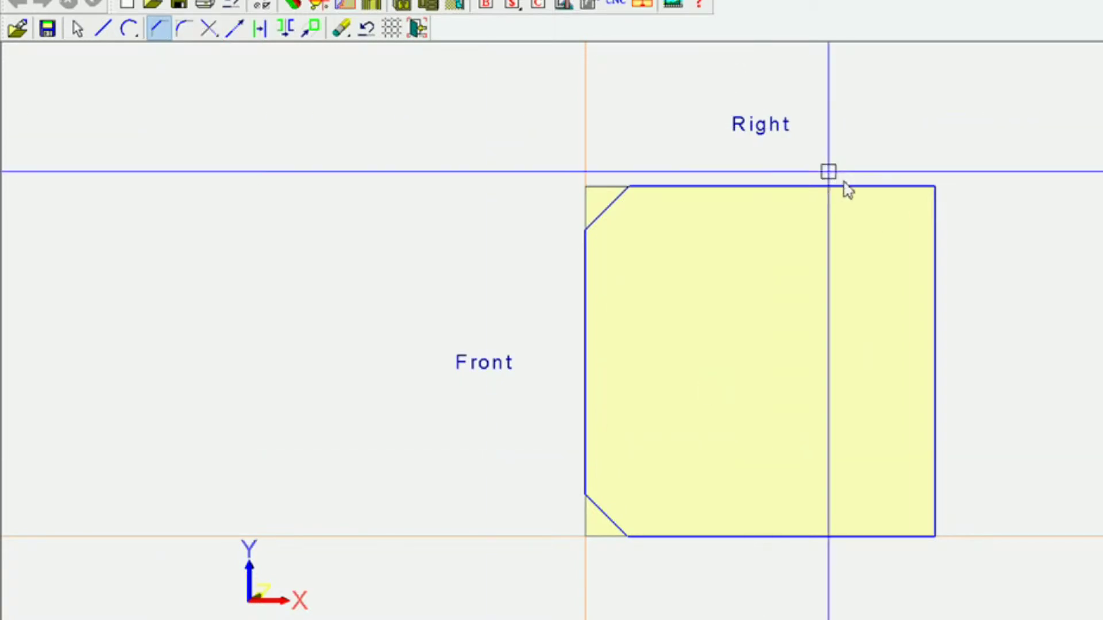
pyautogui.click(935, 228)
pyautogui.click(893, 190)
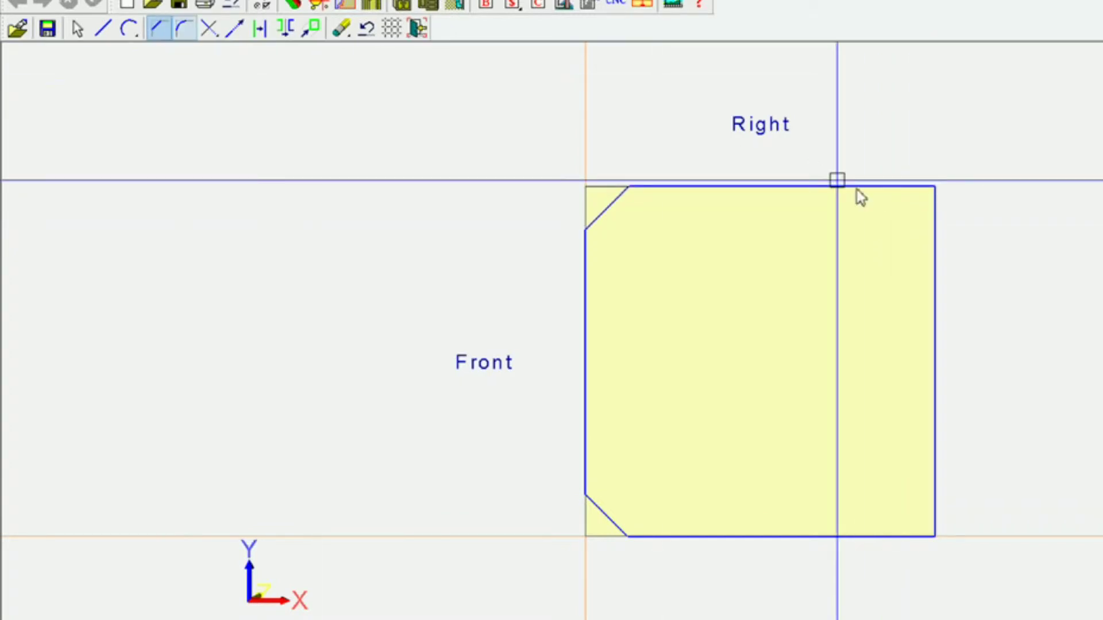
pyautogui.click(862, 187)
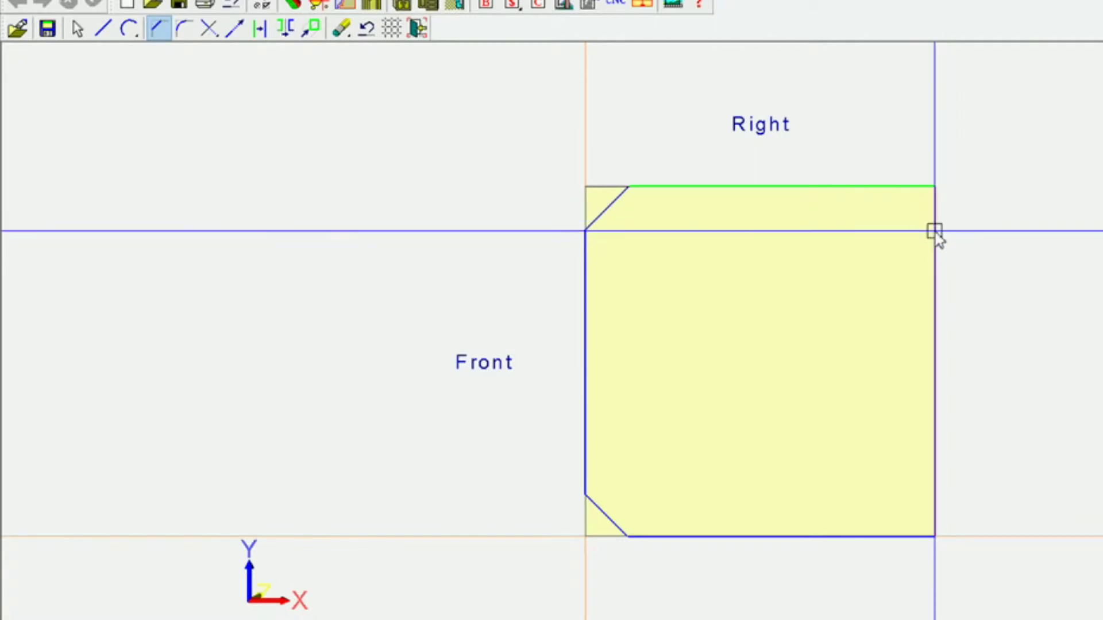
pyautogui.click(928, 238)
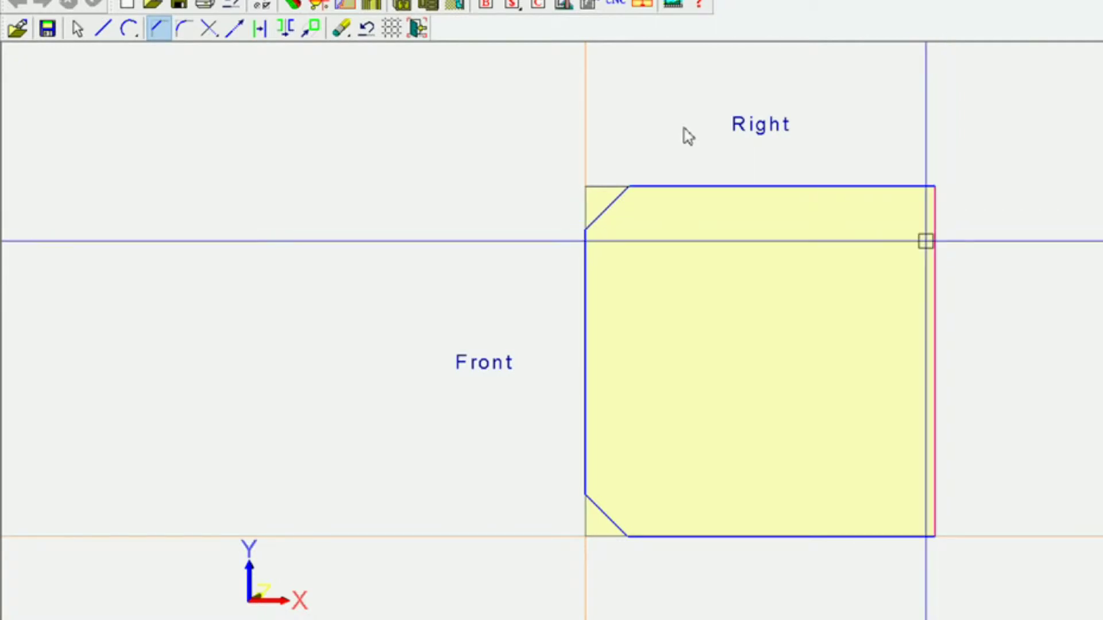
# Step: Restart the 1-Distance Chamfer at 2" and try it on both back corners of the outline
pyautogui.click(163, 29)
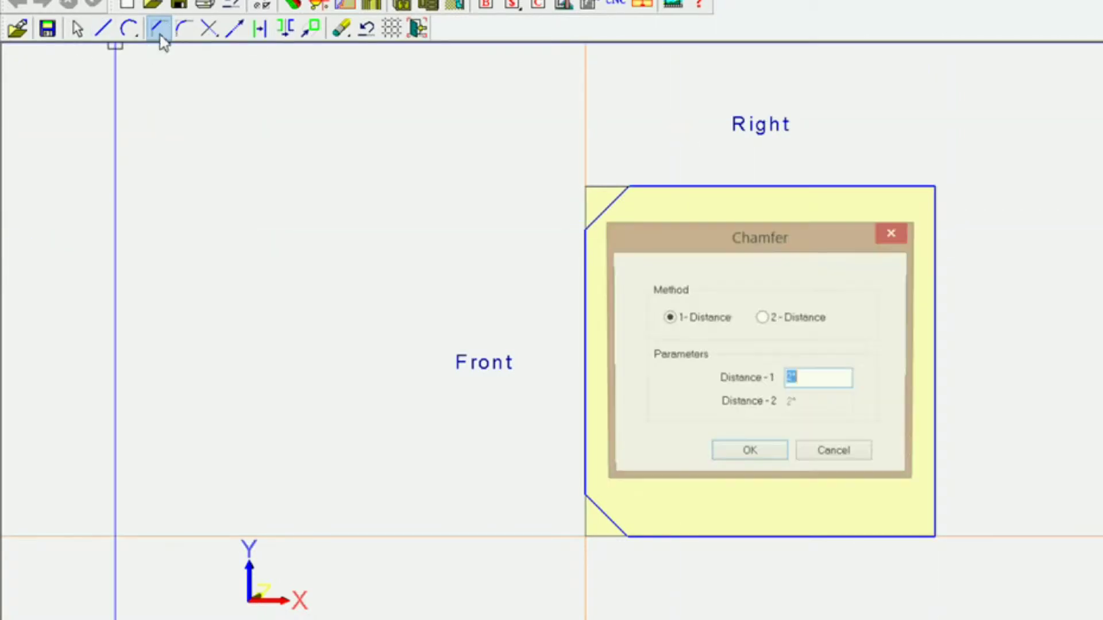
pyautogui.click(767, 454)
pyautogui.click(863, 189)
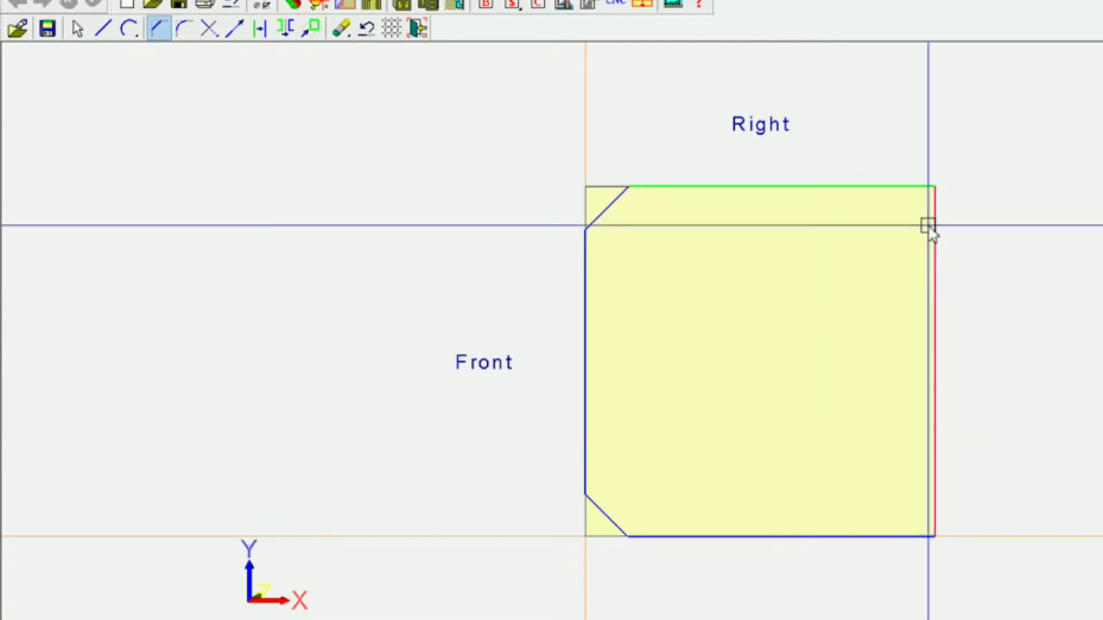
pyautogui.click(932, 247)
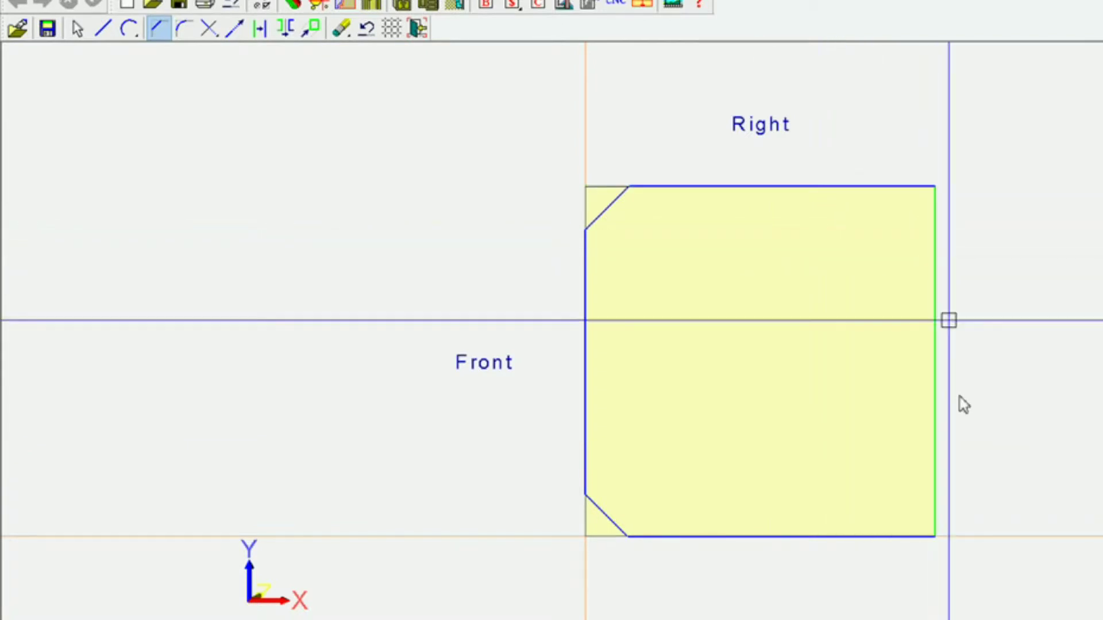
pyautogui.click(931, 491)
pyautogui.click(903, 537)
pyautogui.click(900, 185)
pyautogui.click(931, 211)
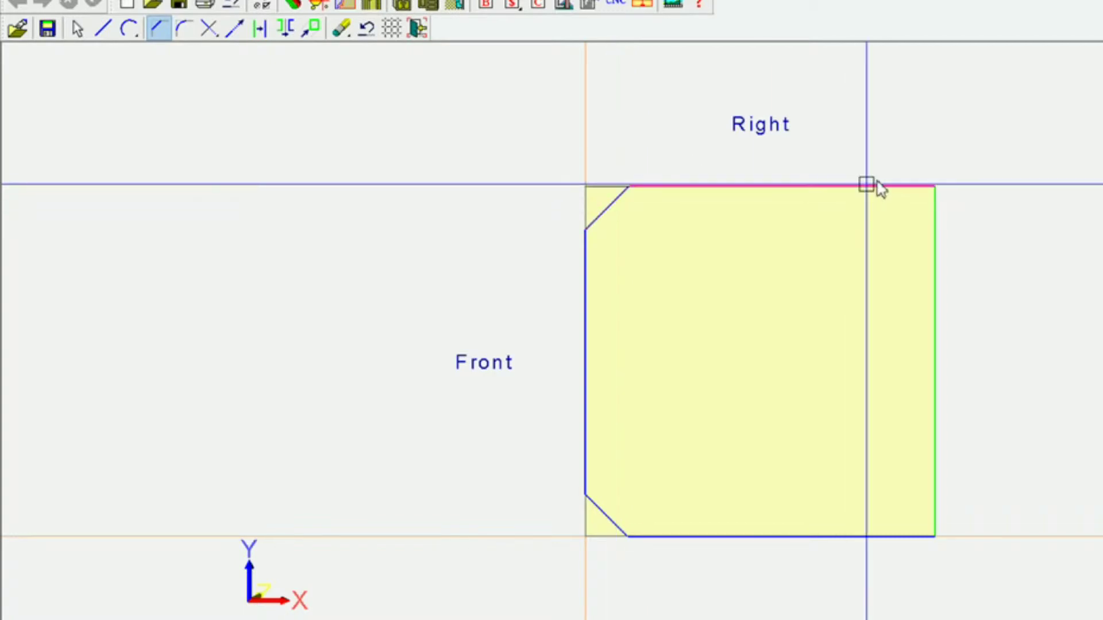
# Step: Delete all drawn entities and recreate the edge lines around the panel's outline
pyautogui.click(343, 30)
pyautogui.click(360, 128)
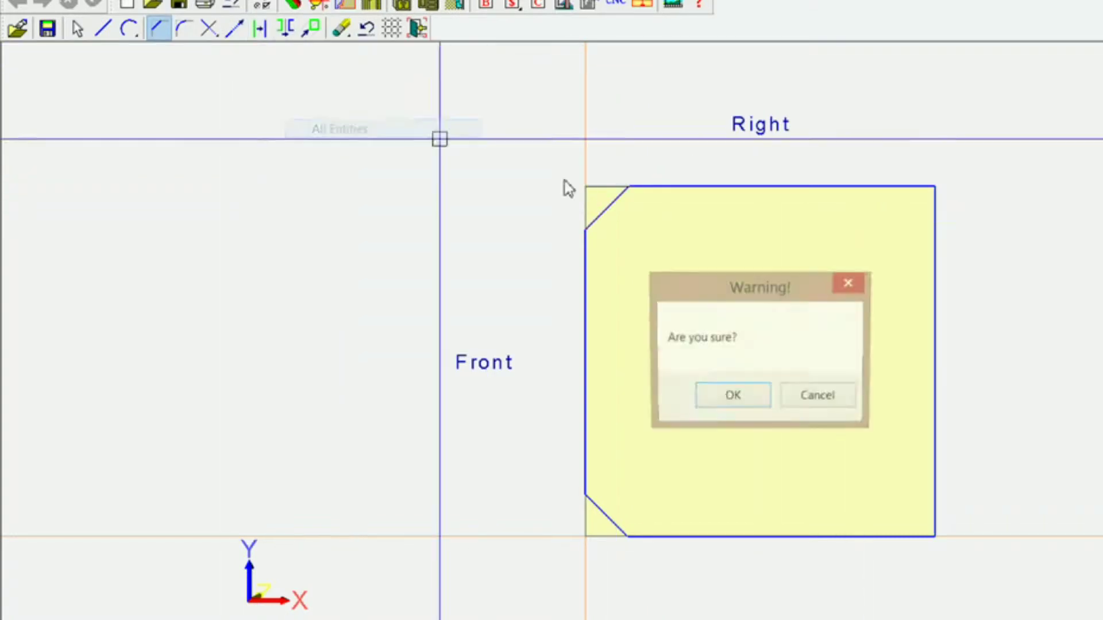
pyautogui.click(731, 395)
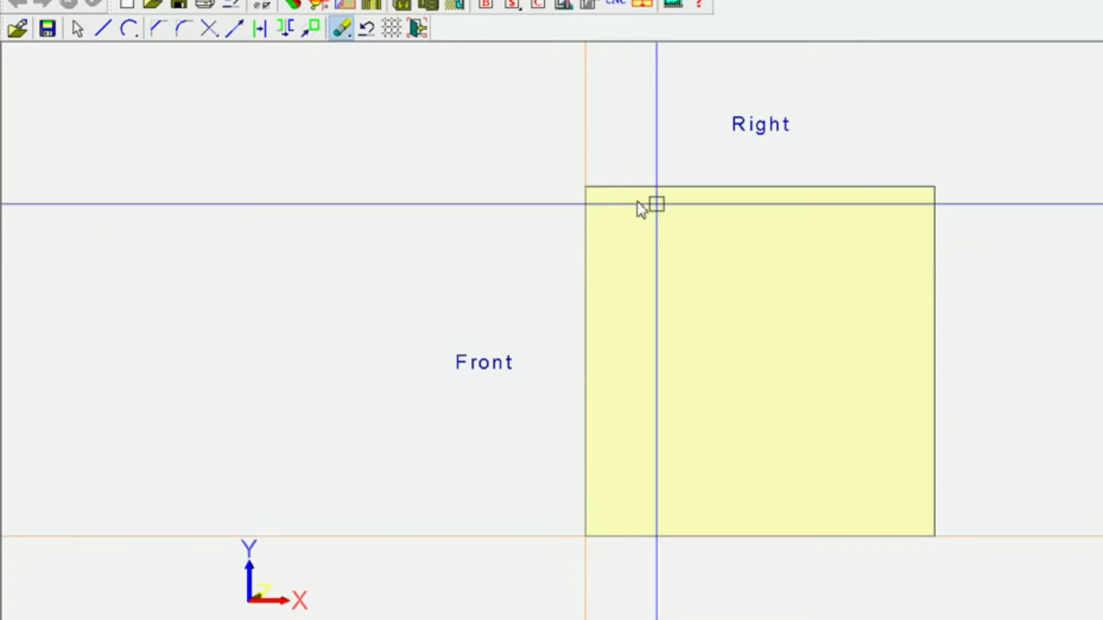
pyautogui.rightClick(302, 156)
pyautogui.click(351, 399)
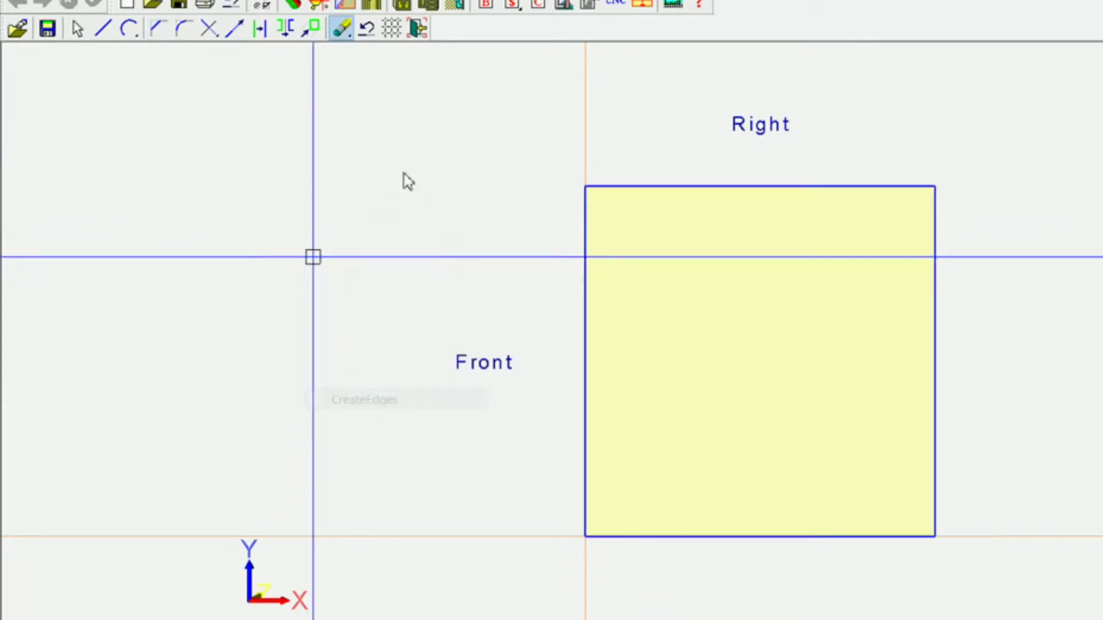
# Step: Draw a diagonal line across each of the two front corners of the panel outline, extending past both edges
pyautogui.click(104, 29)
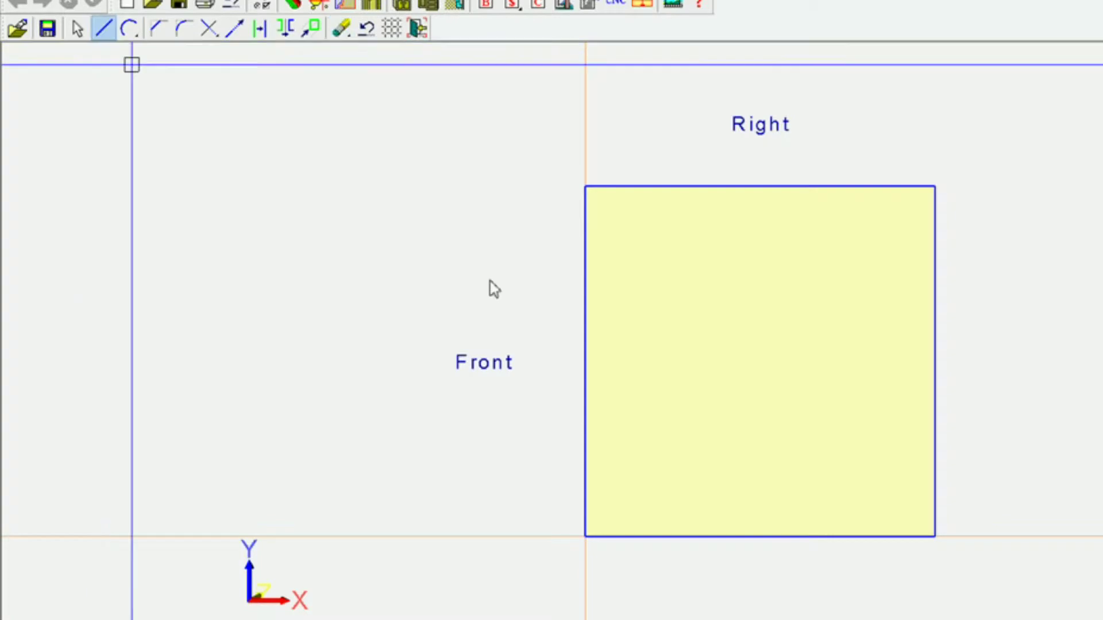
pyautogui.click(562, 247)
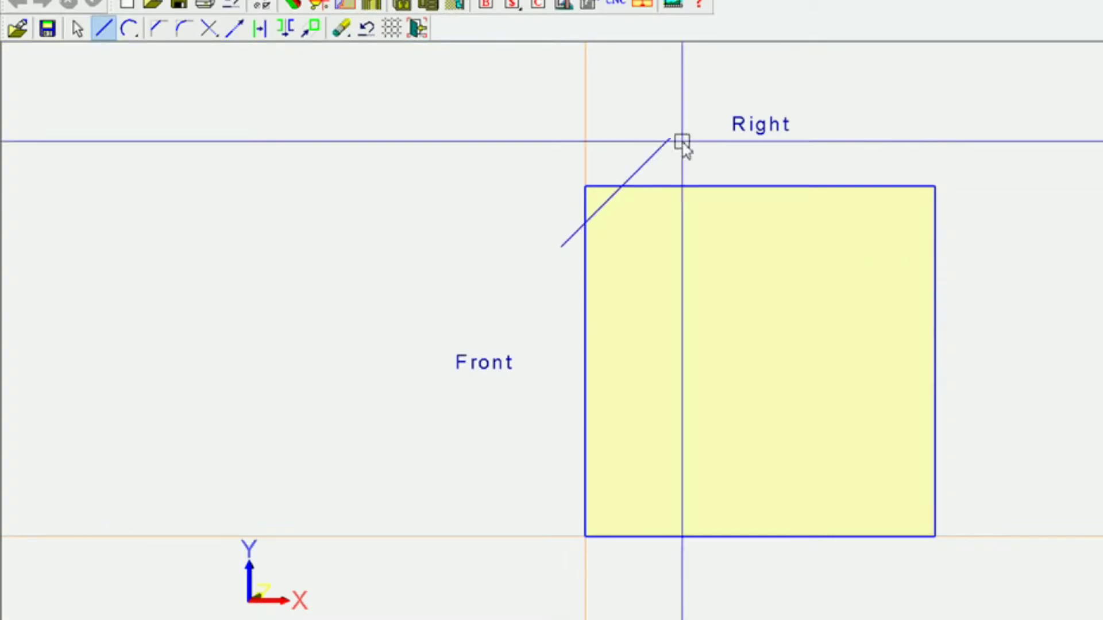
pyautogui.click(642, 170)
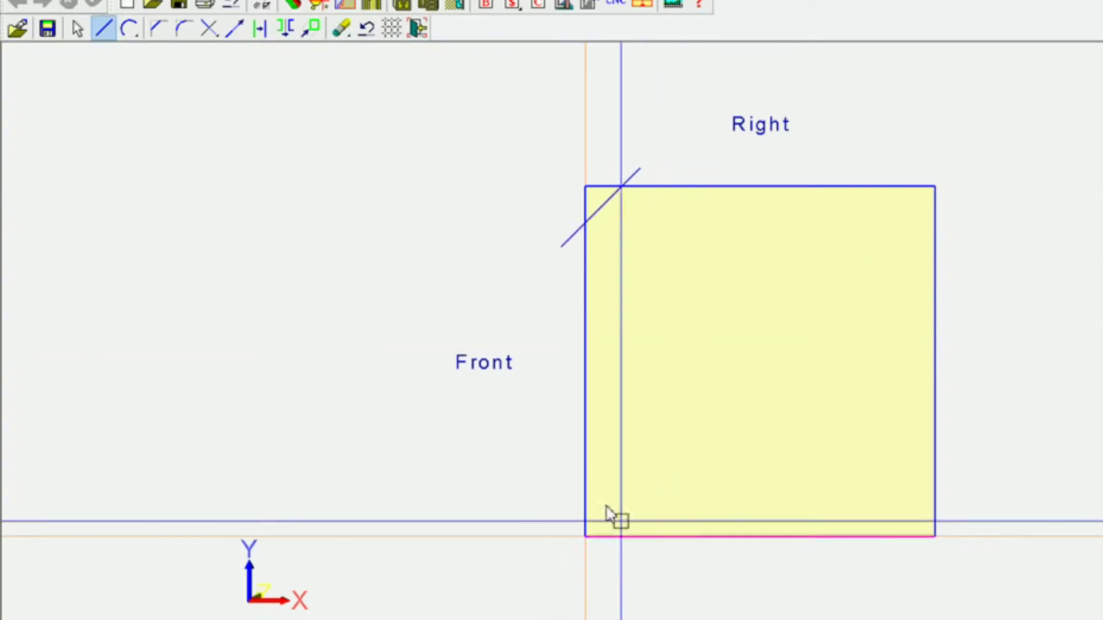
pyautogui.click(560, 491)
pyautogui.click(642, 572)
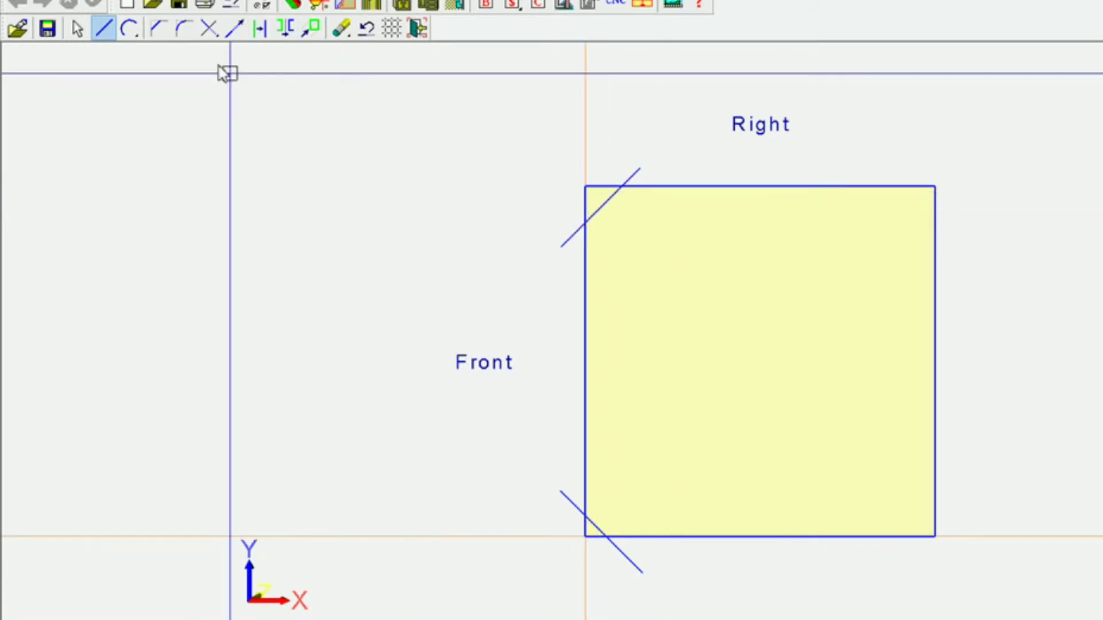
# Step: Chamfer both back corners of the panel outline using the 1-Distance method with a distance of 2"
pyautogui.click(160, 29)
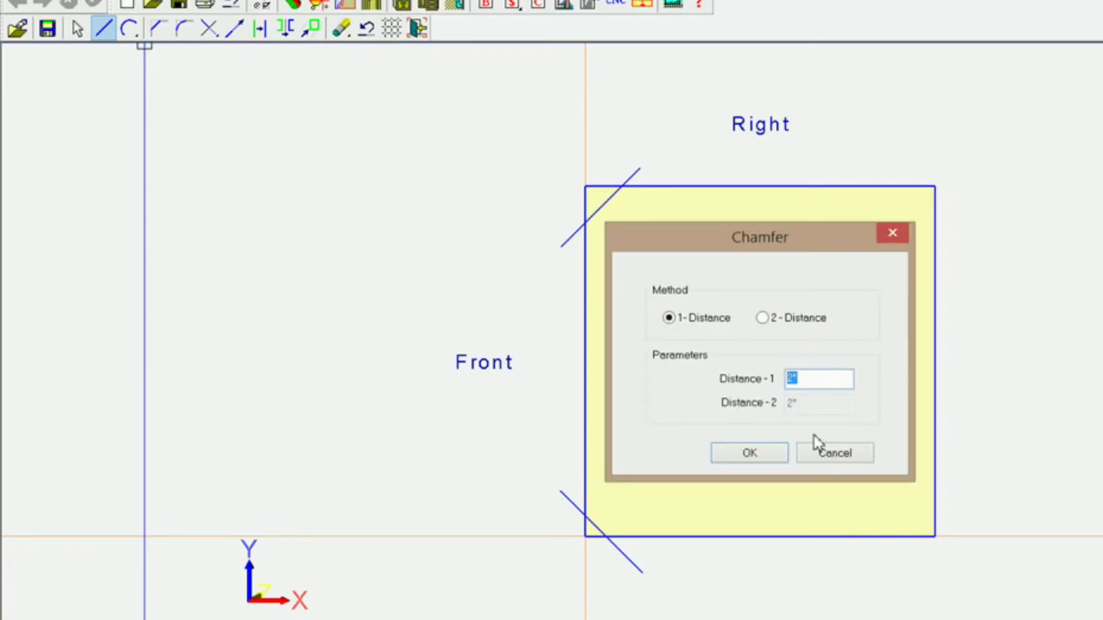
pyautogui.click(771, 454)
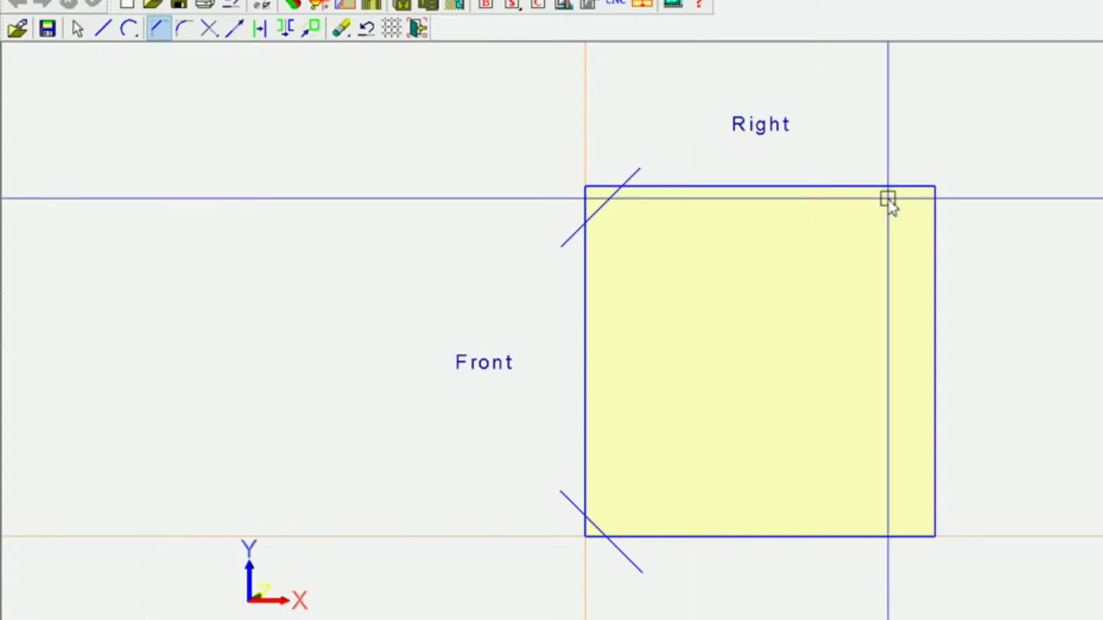
pyautogui.click(865, 187)
pyautogui.click(937, 233)
pyautogui.click(936, 498)
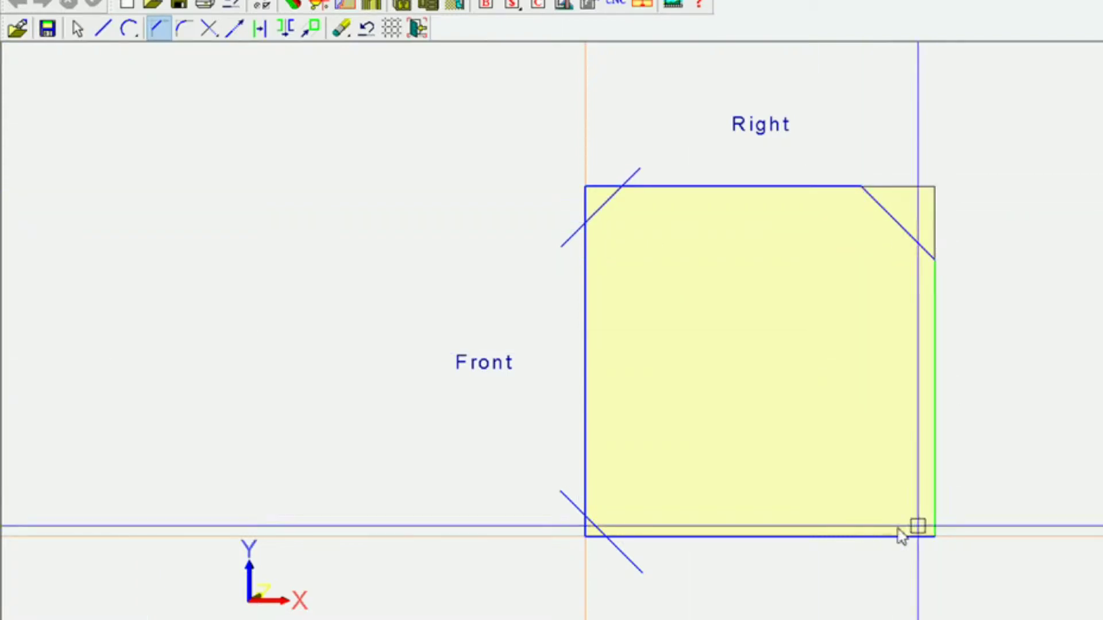
pyautogui.click(883, 536)
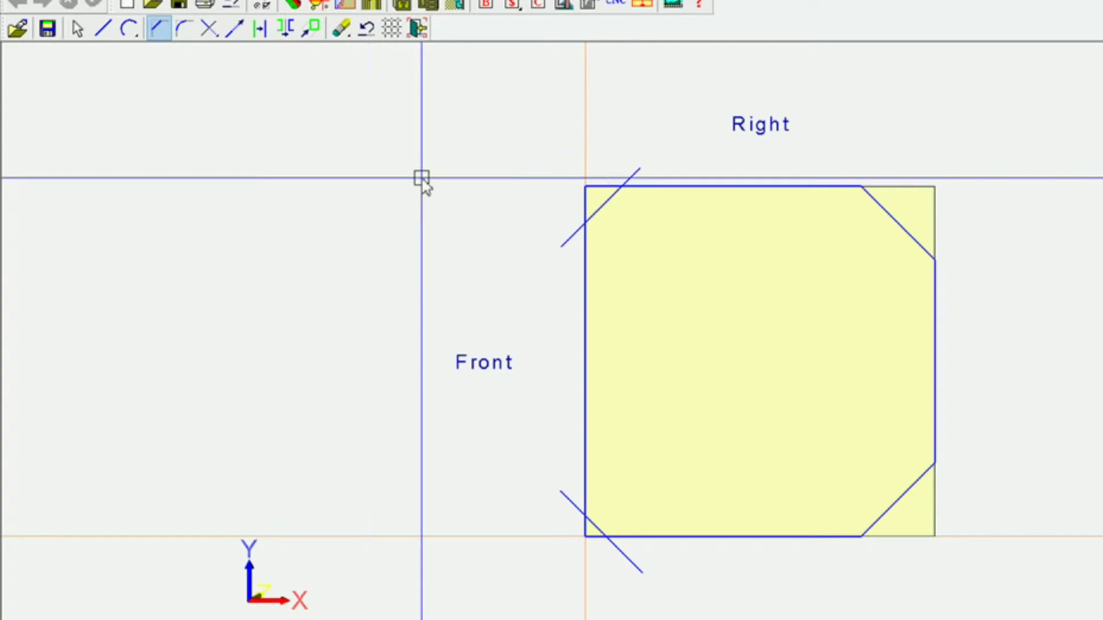
# Step: Check the contour for duplicate entities with the Duplicate Entities delete option
pyautogui.rightClick(422, 178)
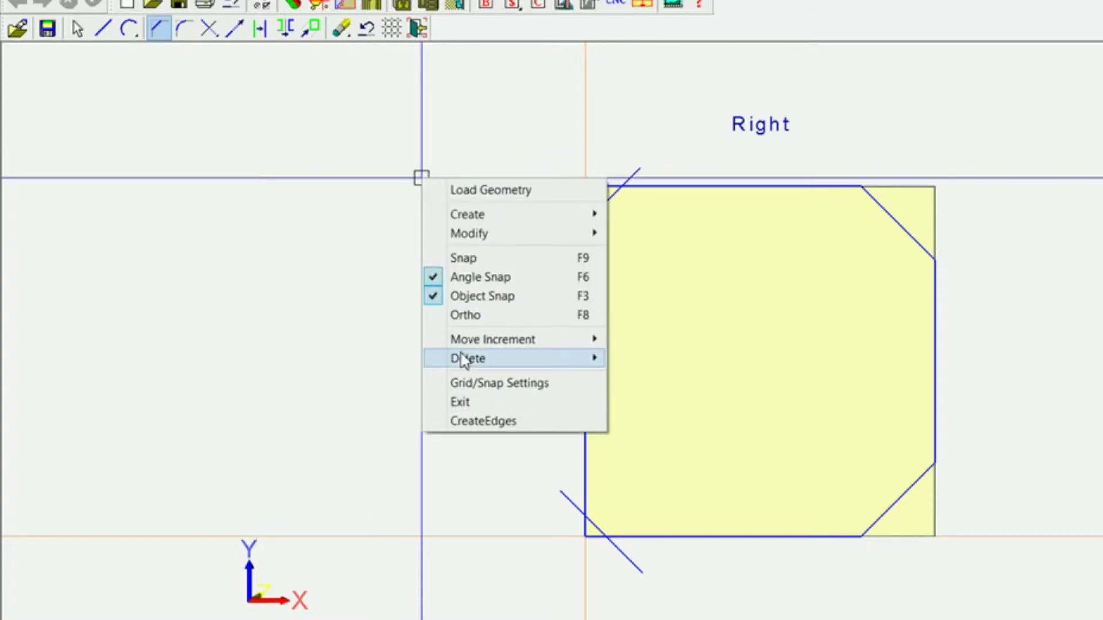
pyautogui.moveTo(463, 360)
pyautogui.click(332, 428)
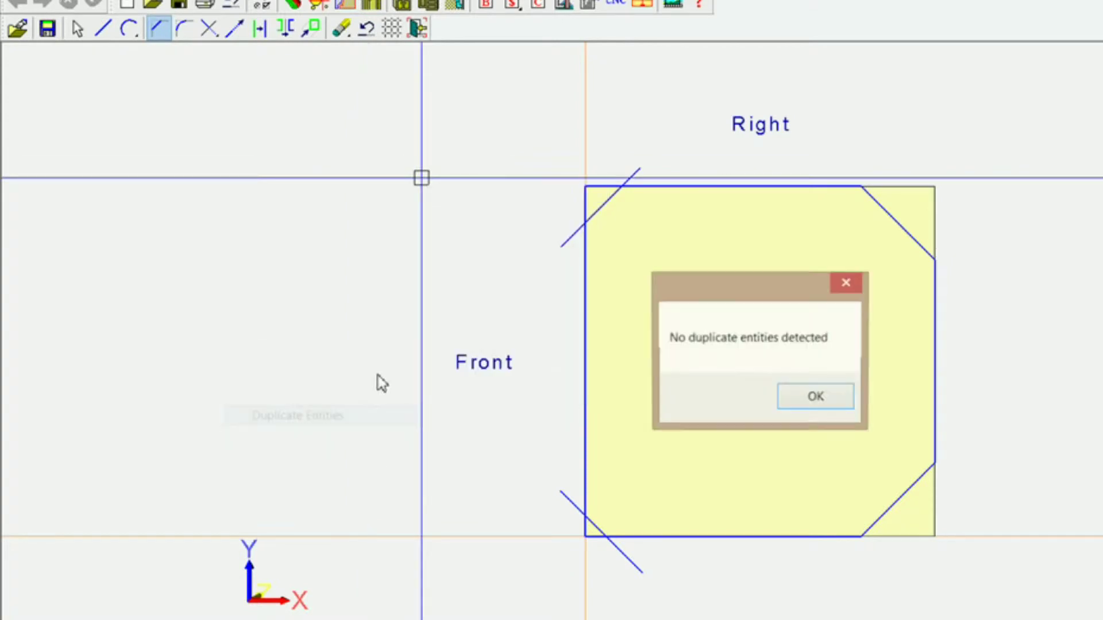
pyautogui.click(834, 397)
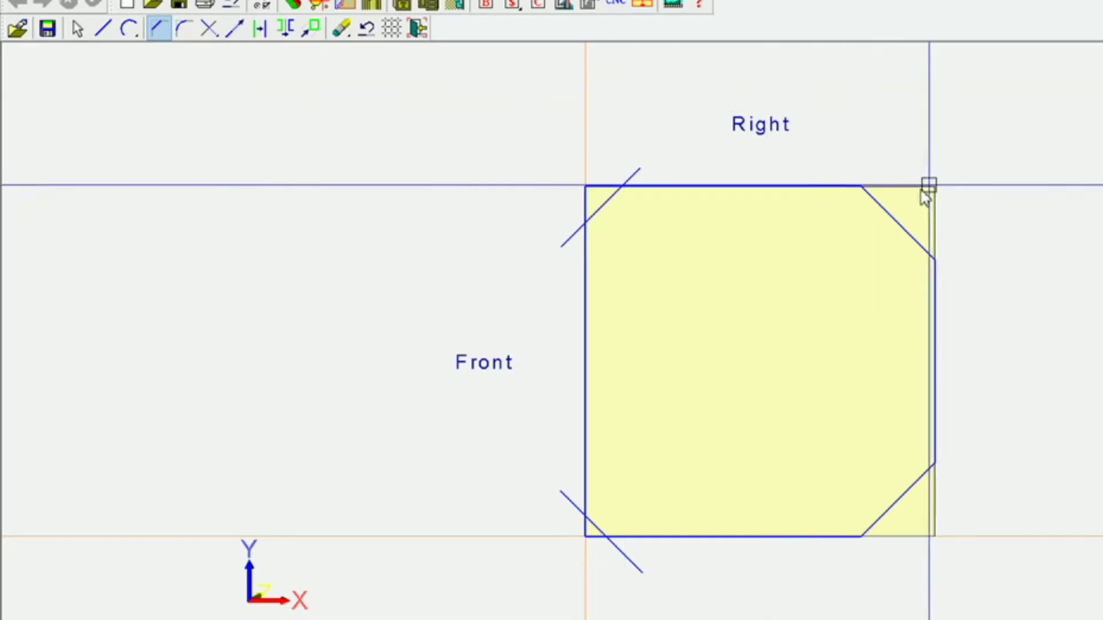
# Step: Trim the diagonal lines and outline edges to each other at both front corners using the Two Entities option
pyautogui.click(163, 32)
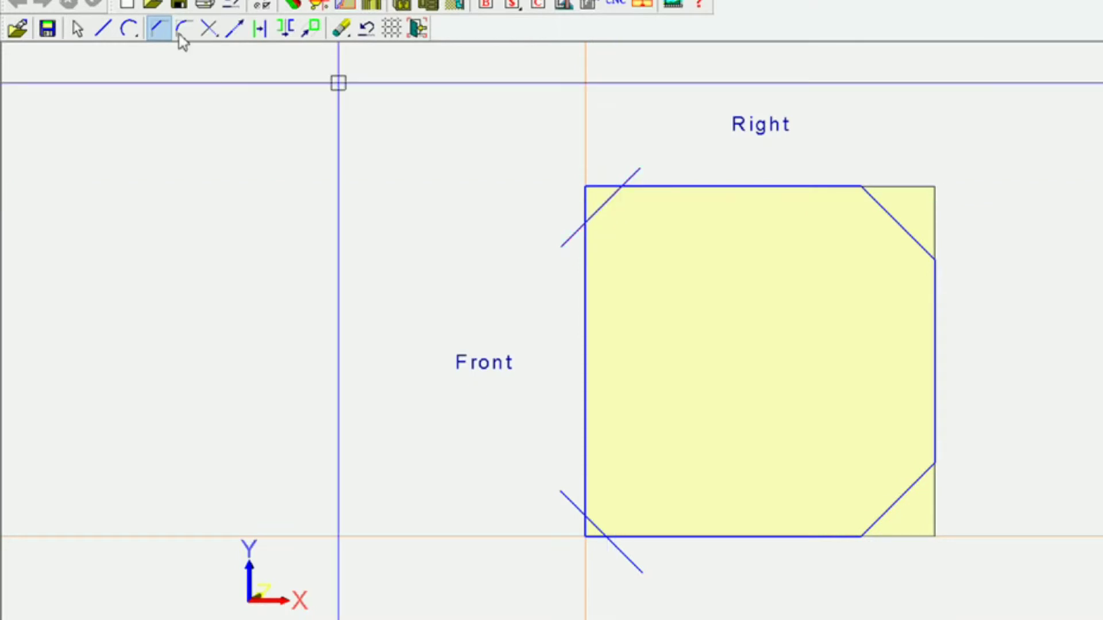
pyautogui.click(211, 30)
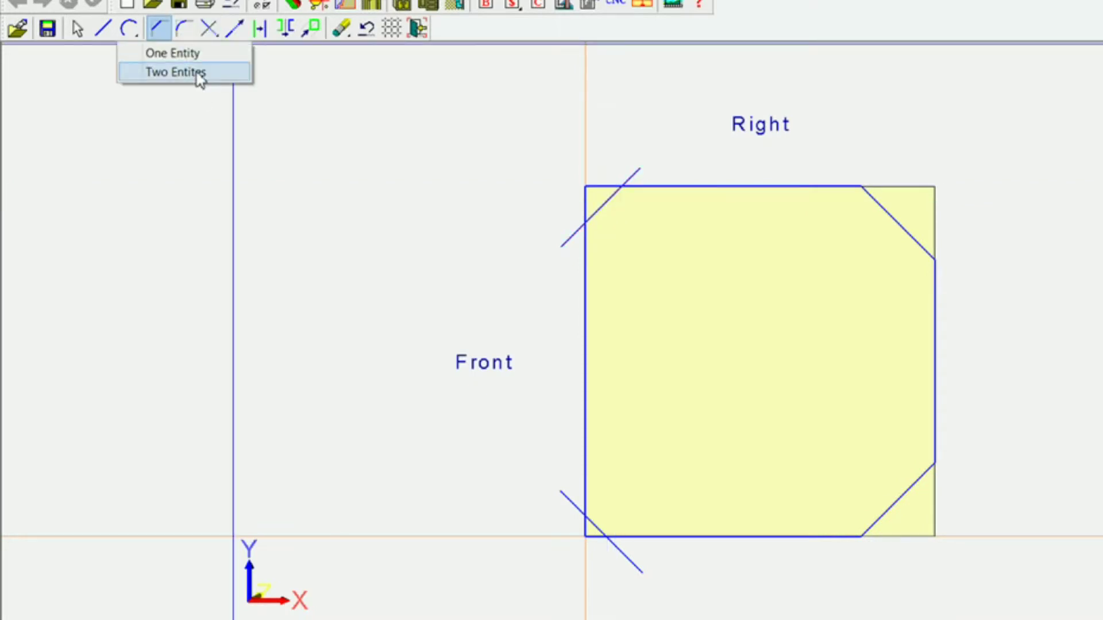
pyautogui.click(200, 79)
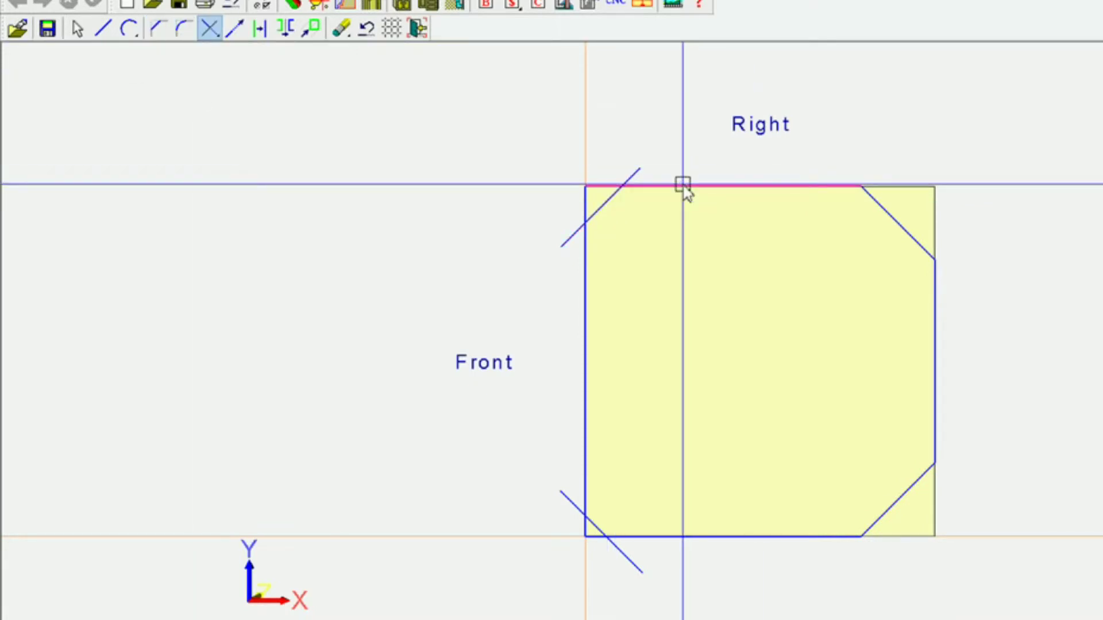
pyautogui.click(615, 204)
pyautogui.click(604, 211)
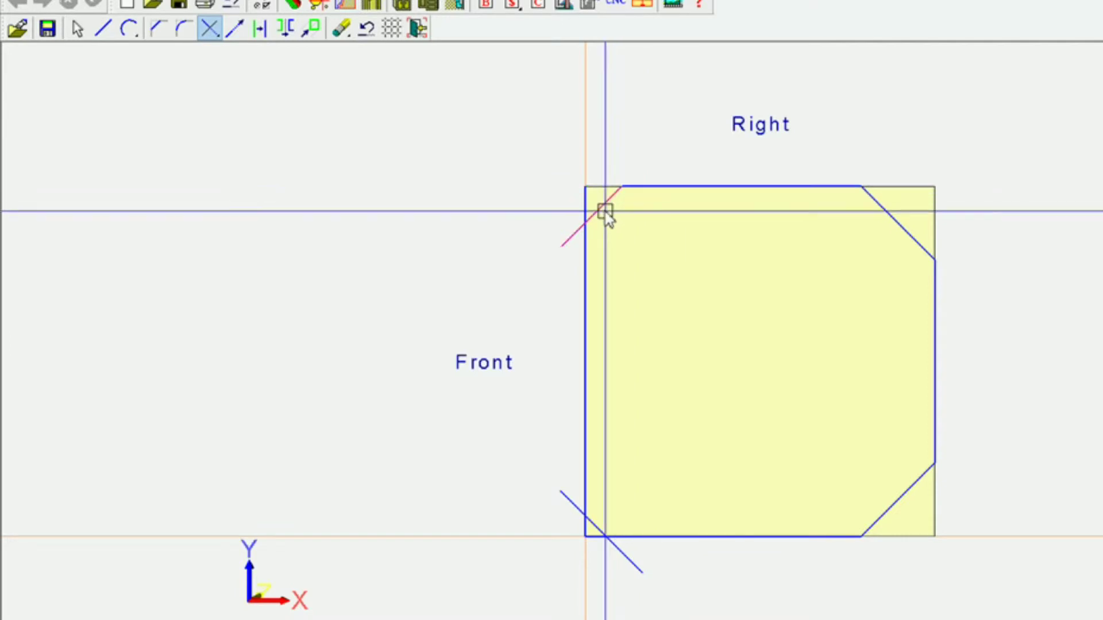
pyautogui.click(591, 257)
pyautogui.click(593, 269)
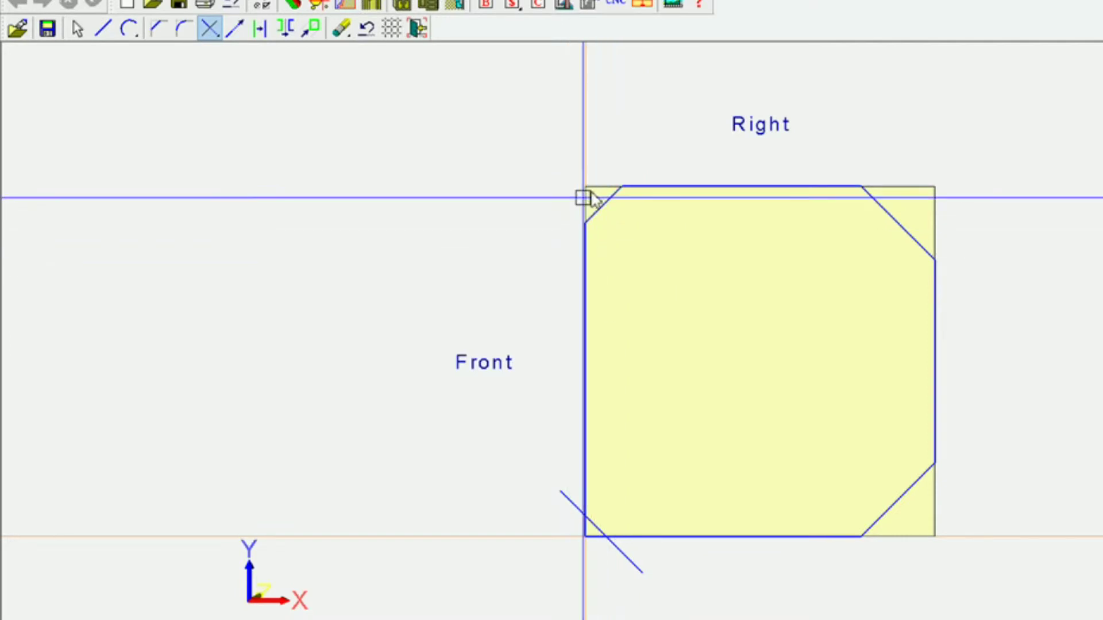
pyautogui.click(586, 463)
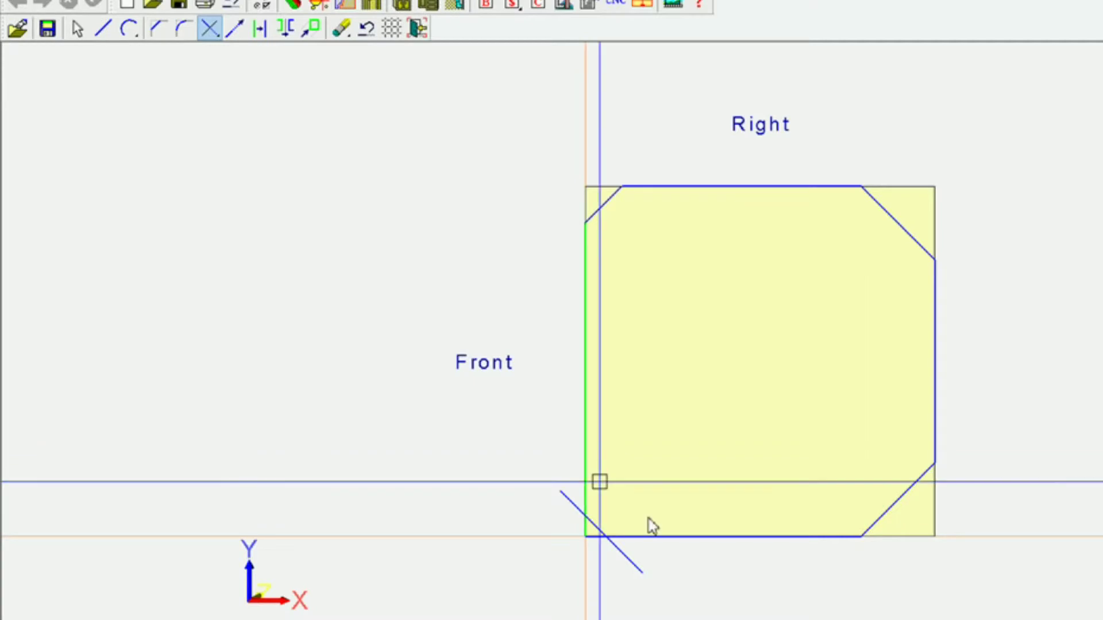
pyautogui.click(599, 529)
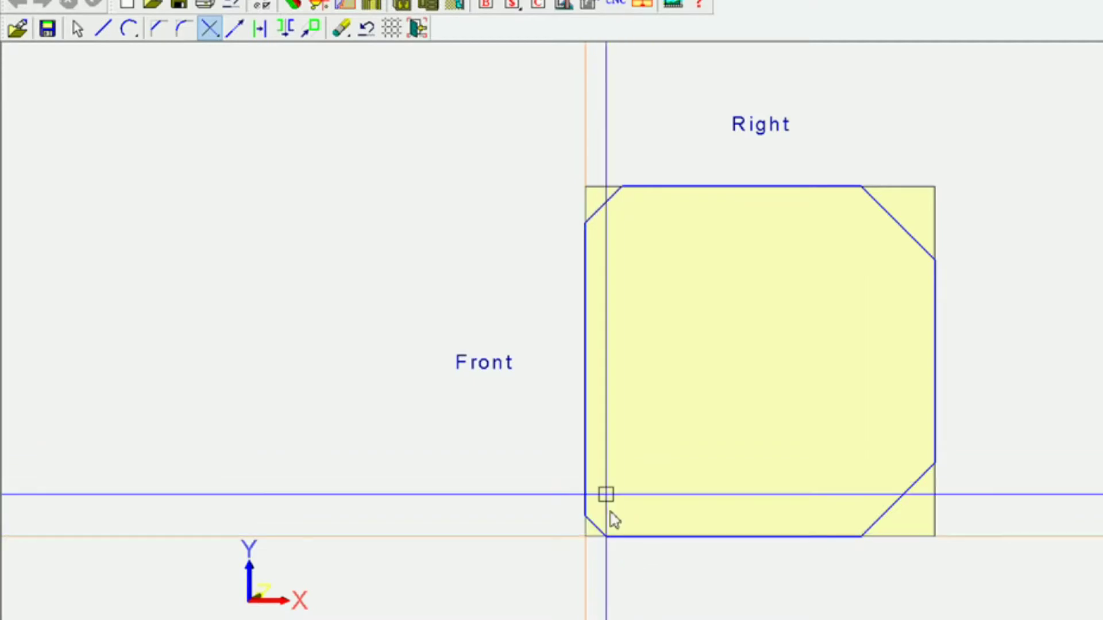
# Step: Leave contour mode and create the part from the closed eight-sided contour, removing the geometry used for the operation
pyautogui.click(417, 27)
pyautogui.rightClick(402, 209)
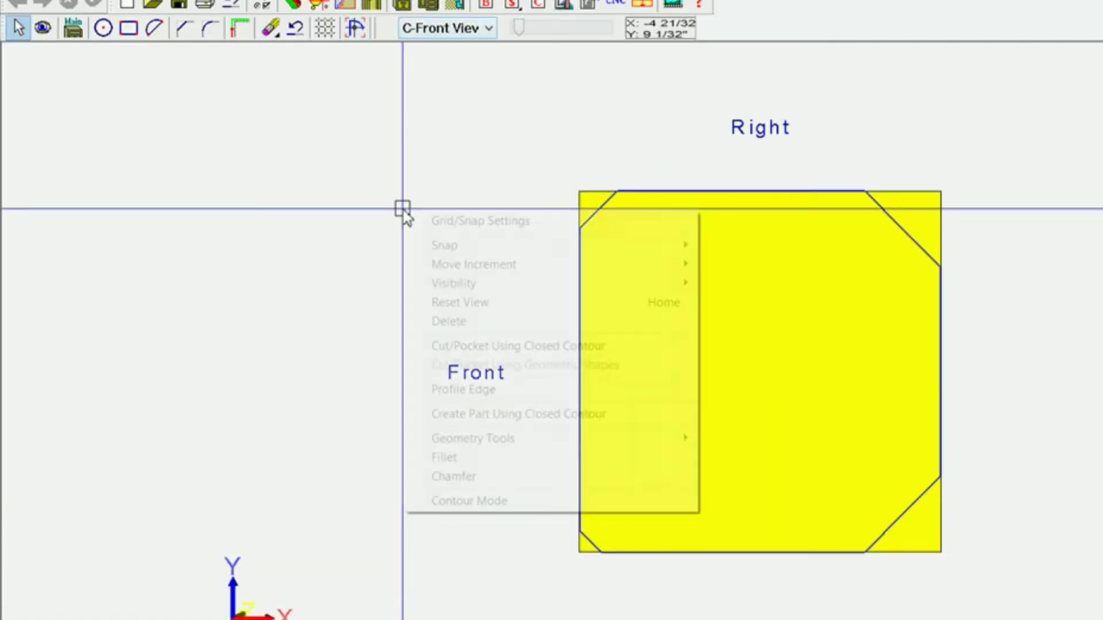
pyautogui.click(490, 418)
pyautogui.click(730, 191)
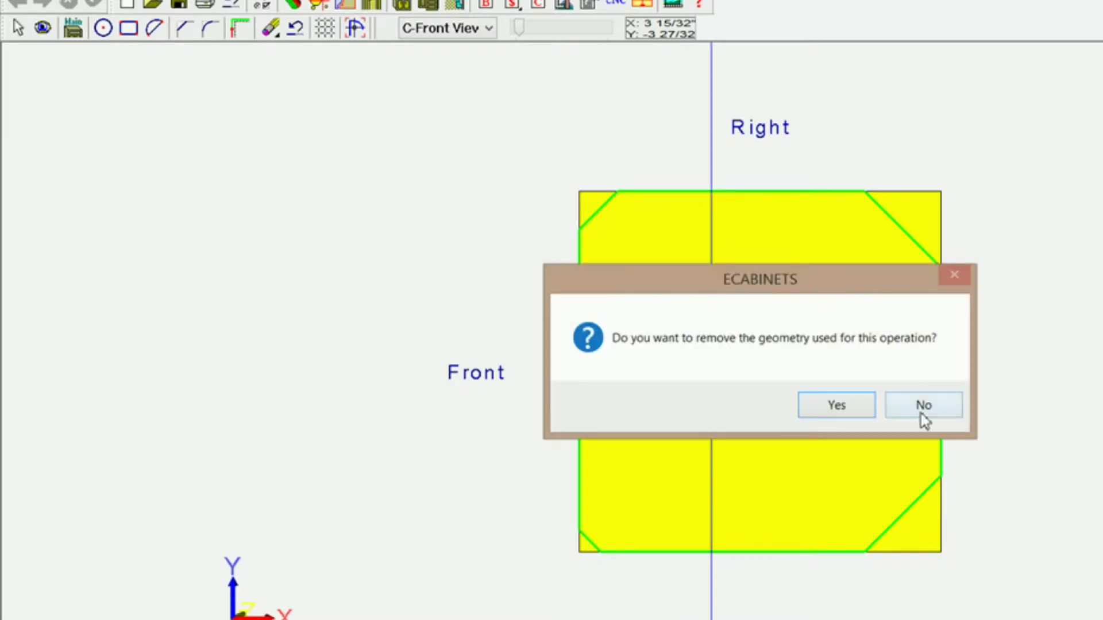
pyautogui.click(861, 414)
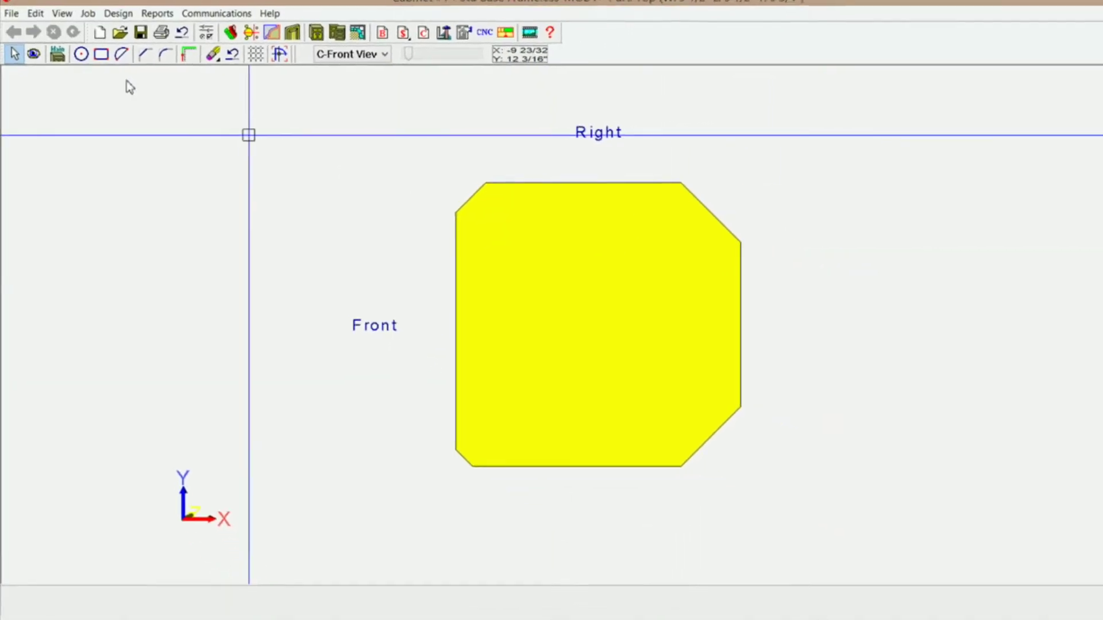
# Step: Return from the top panel's part editor to the main cabinet assembly
pyautogui.click(57, 54)
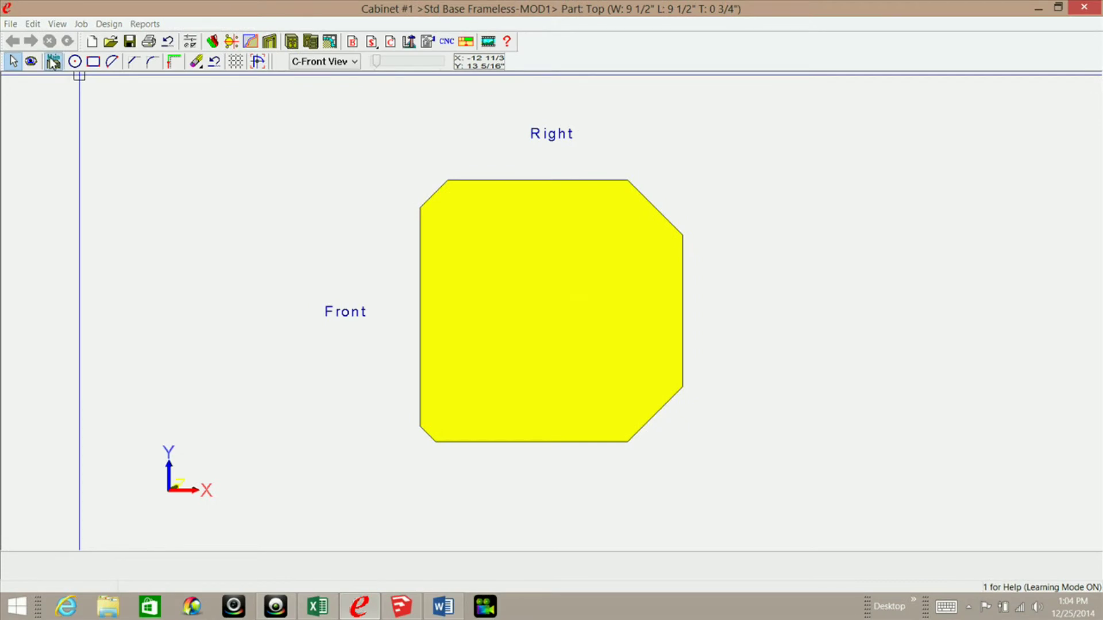
pyautogui.click(507, 329)
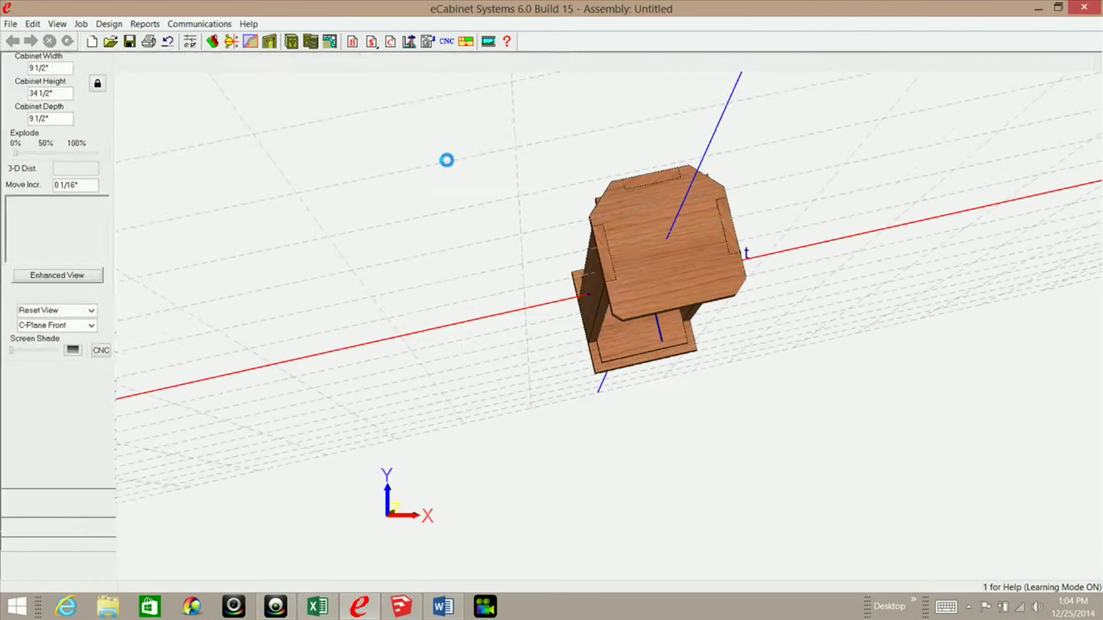
pyautogui.moveTo(594, 311)
pyautogui.mouseDown(button='middle')
pyautogui.moveTo(586, 225)
pyautogui.moveTo(595, 305)
pyautogui.moveTo(615, 258)
pyautogui.moveTo(618, 323)
pyautogui.moveTo(595, 140)
pyautogui.moveTo(589, 264)
pyautogui.moveTo(630, 343)
pyautogui.moveTo(620, 369)
pyautogui.moveTo(583, 190)
pyautogui.moveTo(576, 483)
pyautogui.moveTo(609, 393)
pyautogui.moveTo(610, 417)
pyautogui.moveTo(609, 384)
pyautogui.moveTo(601, 449)
pyautogui.moveTo(622, 141)
pyautogui.moveTo(647, 235)
pyautogui.moveTo(635, 383)
pyautogui.moveTo(652, 432)
pyautogui.mouseUp(button='middle')
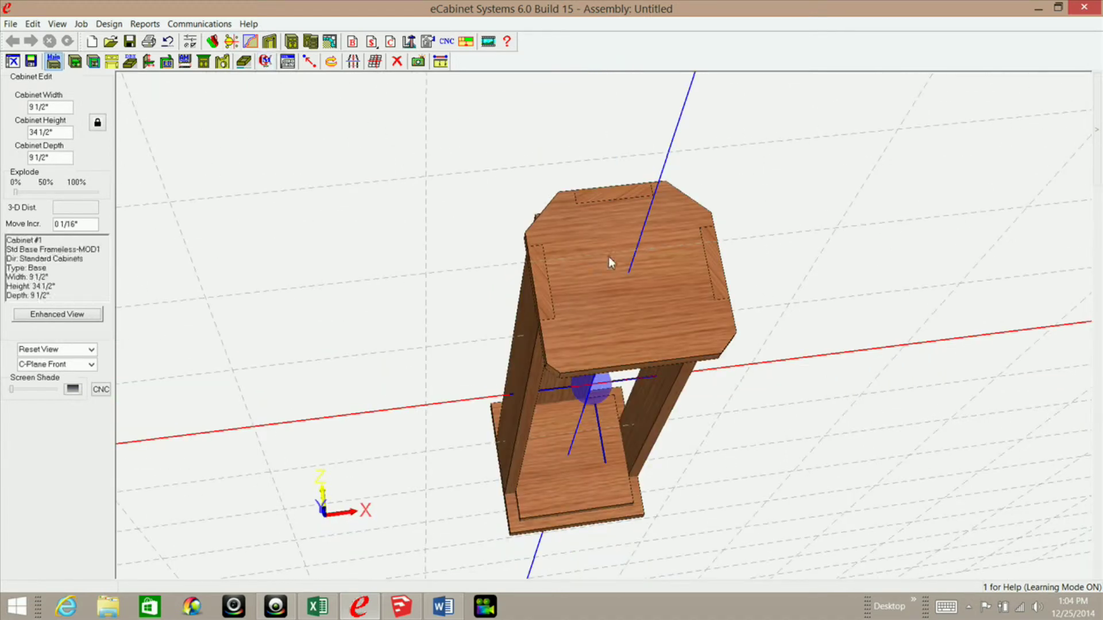
# Step: Open the dimension constraint editor for the cabinet with the Top part selected
pyautogui.click(267, 63)
pyautogui.click(339, 55)
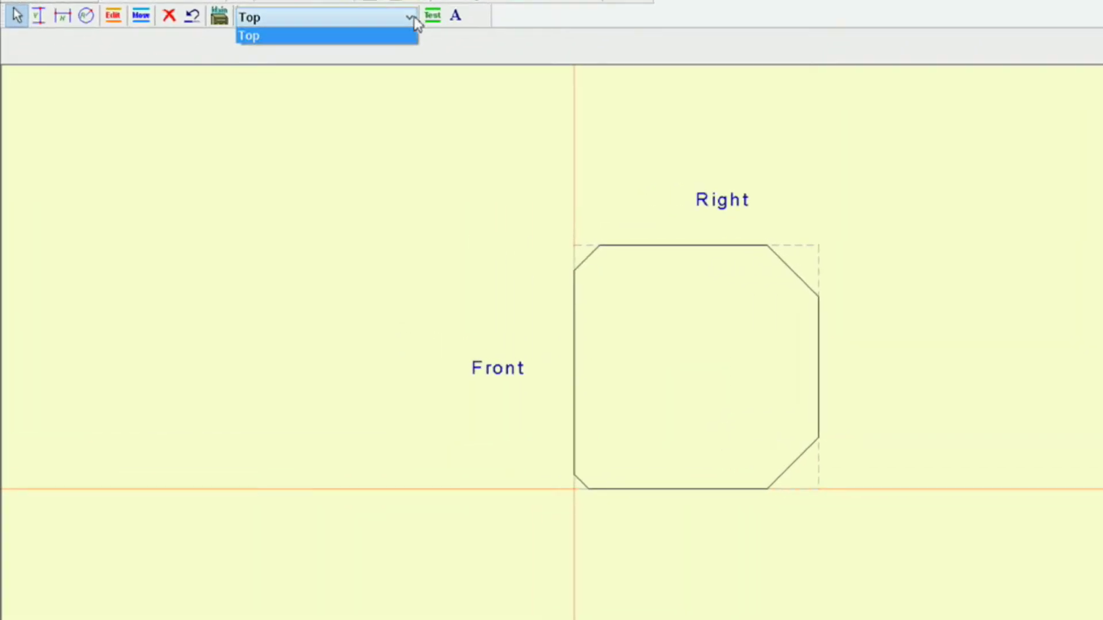
pyautogui.click(328, 17)
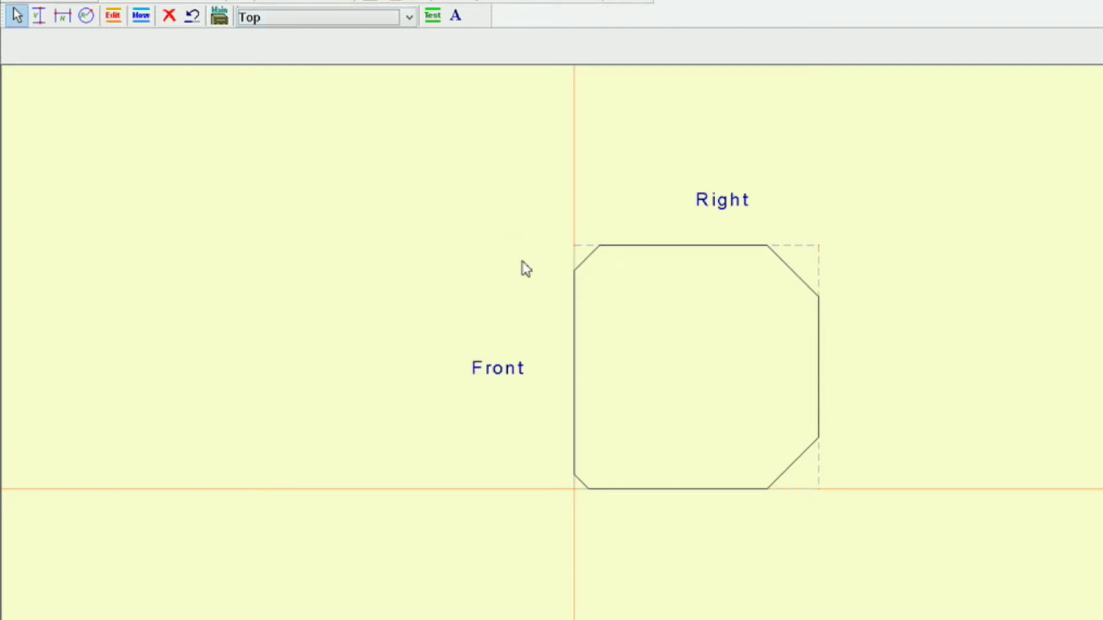
# Step: Add horizontal dimensions to the front right and back right corner cuts, measured from the panel's original corners
pyautogui.click(64, 16)
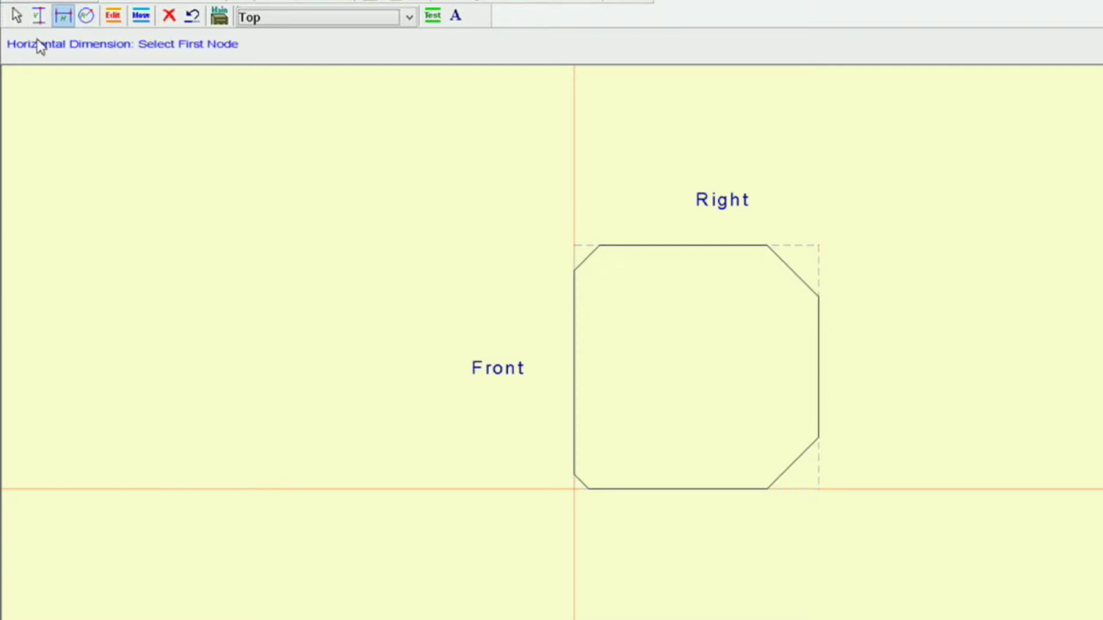
pyautogui.click(575, 247)
pyautogui.click(600, 246)
pyautogui.click(441, 180)
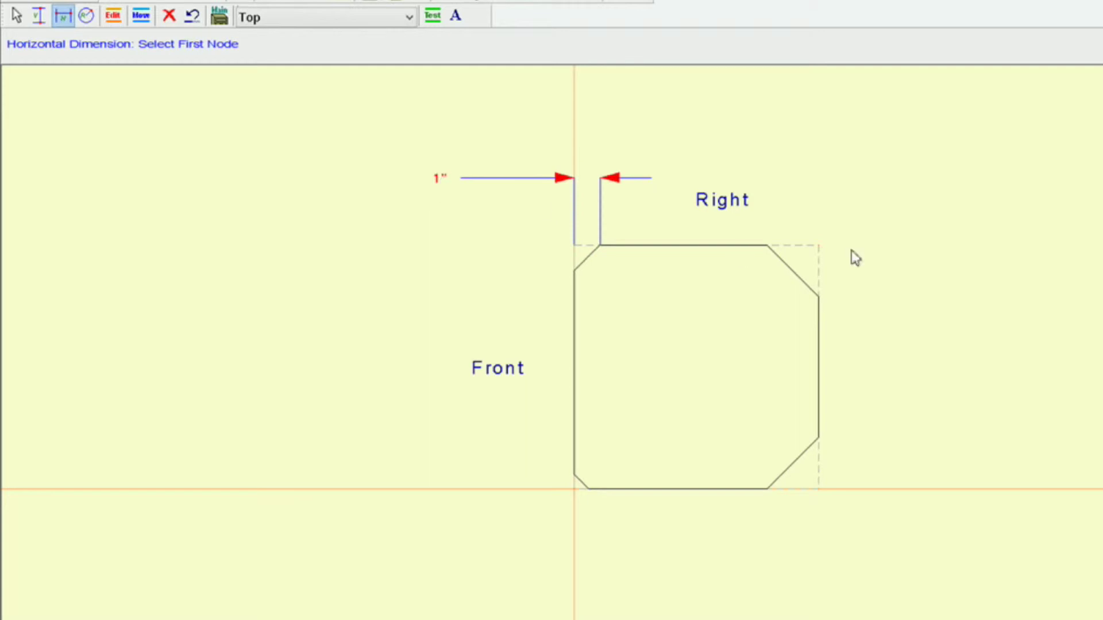
pyautogui.click(767, 246)
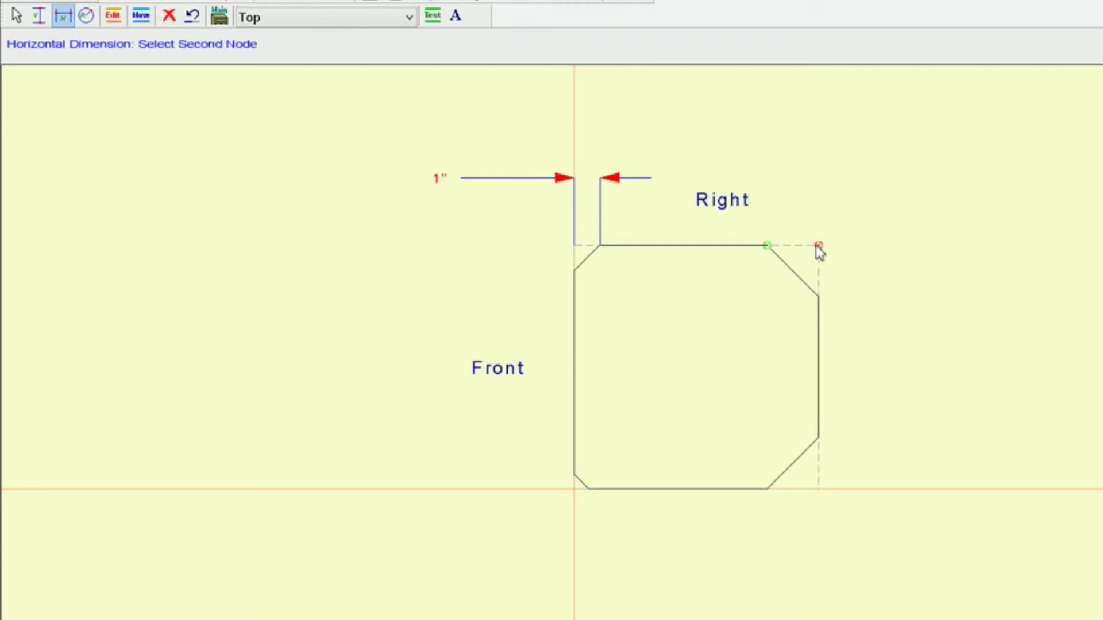
pyautogui.click(818, 247)
pyautogui.click(922, 171)
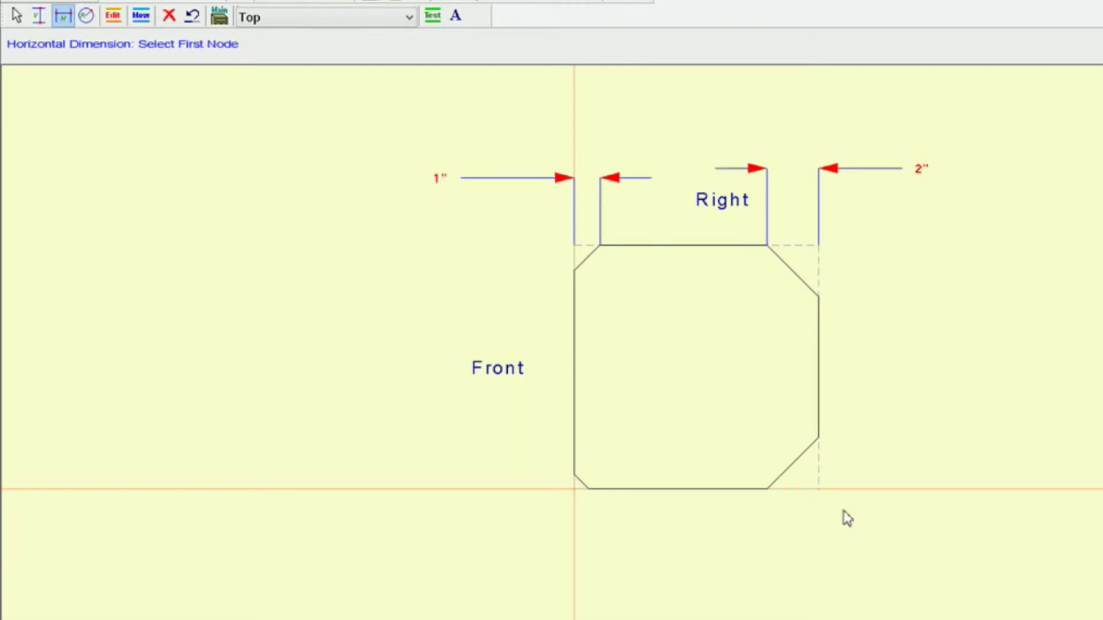
# Step: Add horizontal dimensions to the back left and front left corner cuts, placing them outside the panel's left edge
pyautogui.click(767, 489)
pyautogui.click(819, 489)
pyautogui.click(957, 553)
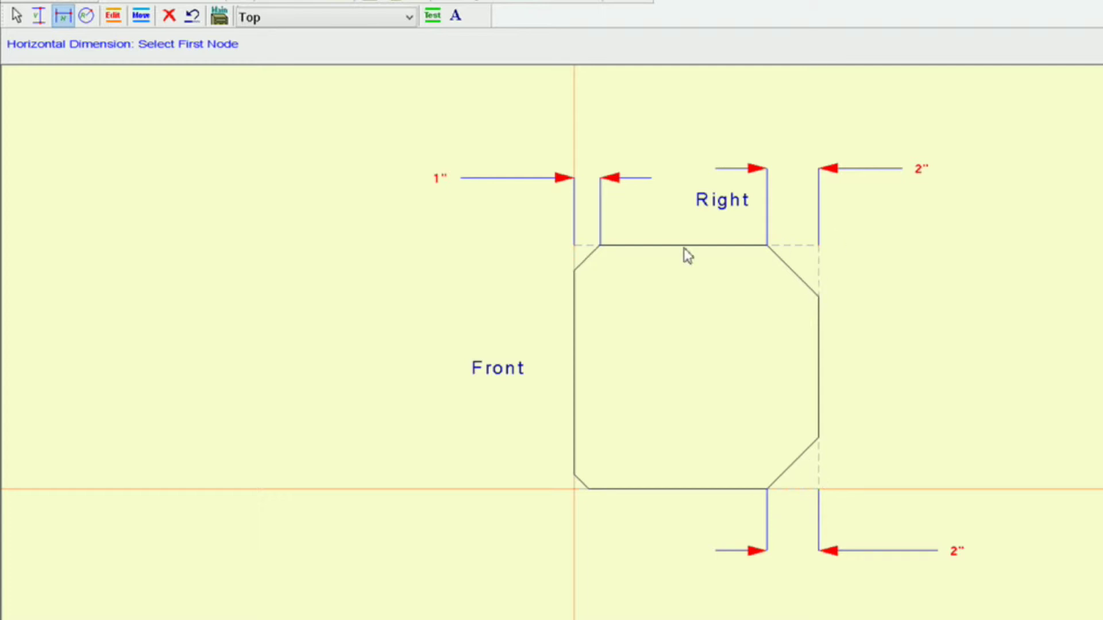
pyautogui.click(574, 489)
pyautogui.click(589, 489)
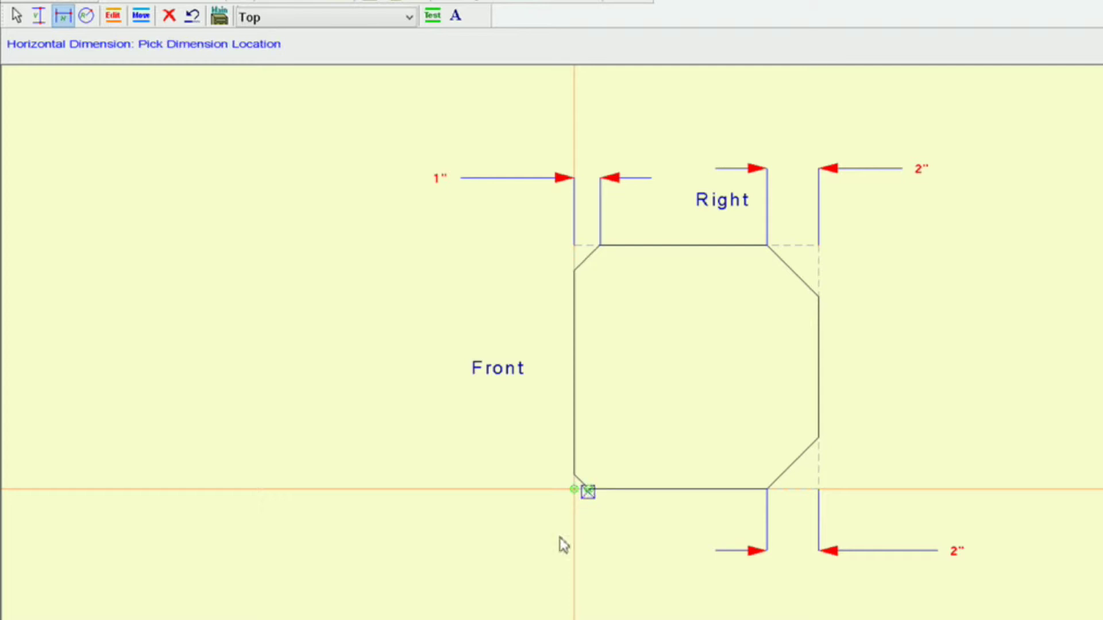
pyautogui.click(408, 548)
# Step: Add vertical dimensions to the front right and back right corner cuts, measured from the panel's original corners
pyautogui.click(41, 16)
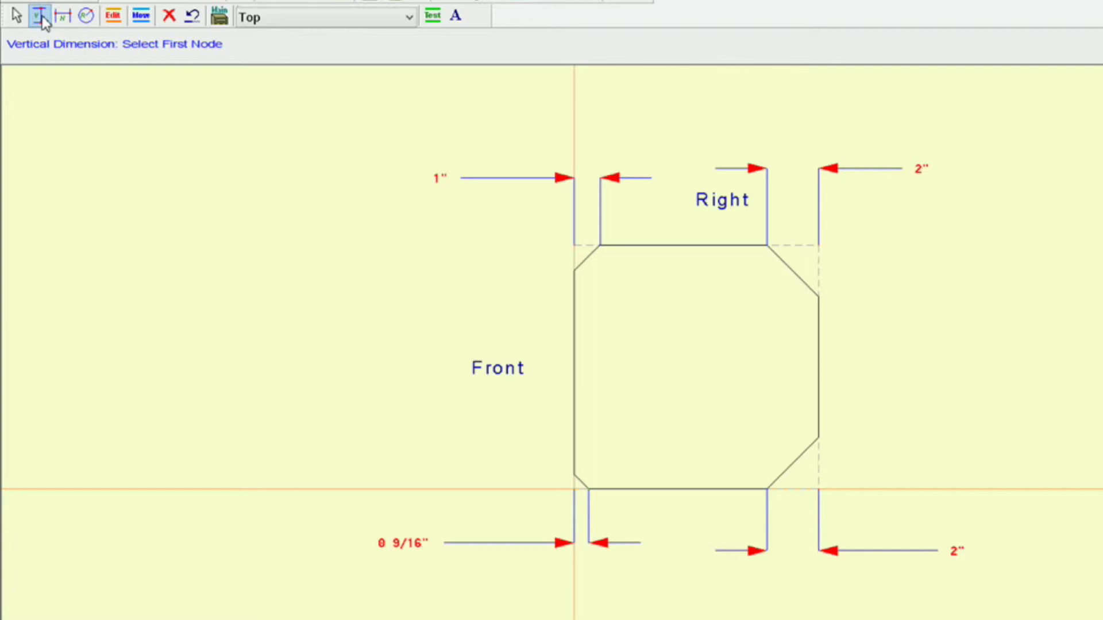
pyautogui.click(574, 245)
pyautogui.click(574, 271)
pyautogui.click(441, 261)
pyautogui.click(818, 246)
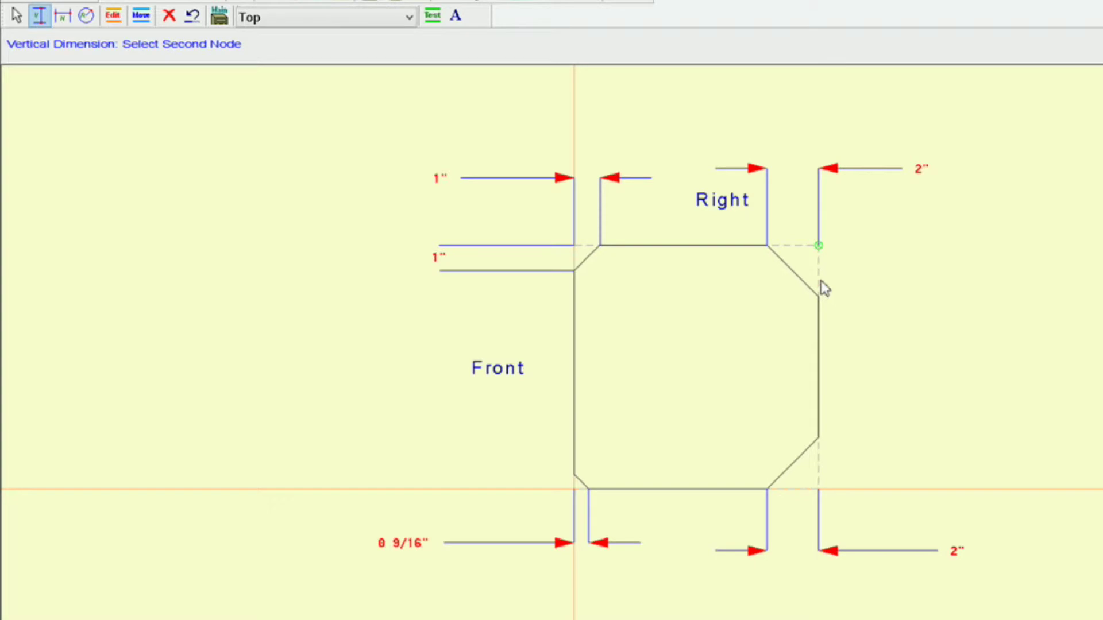
pyautogui.click(820, 296)
pyautogui.click(940, 290)
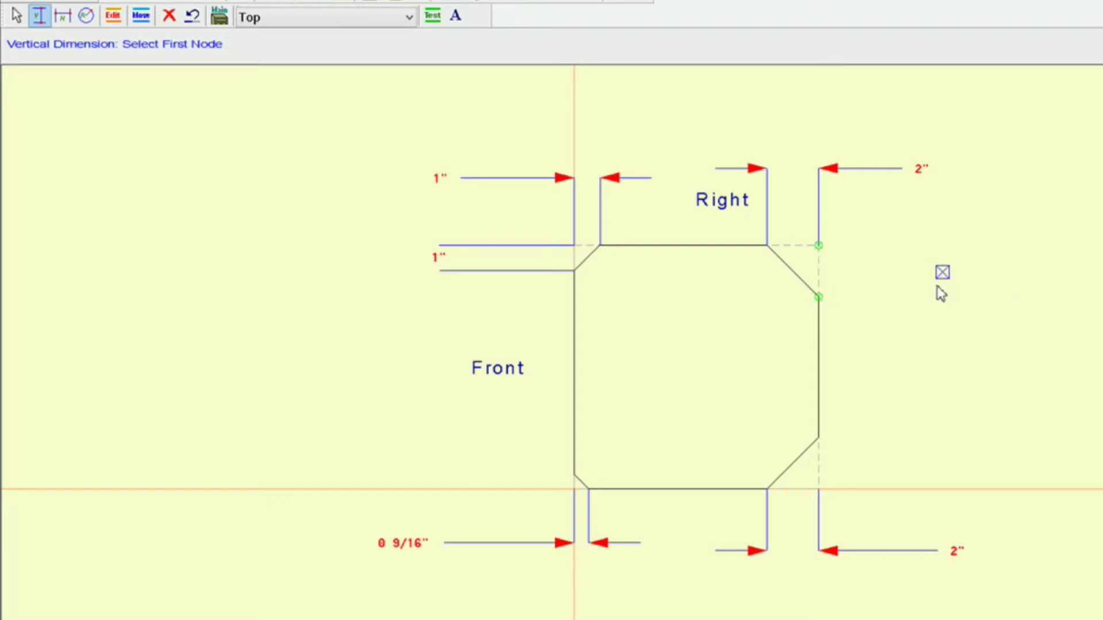
# Step: Add vertical dimensions to the back left and front left corner cuts, measured from the panel's original corners
pyautogui.click(819, 438)
pyautogui.click(819, 489)
pyautogui.click(922, 463)
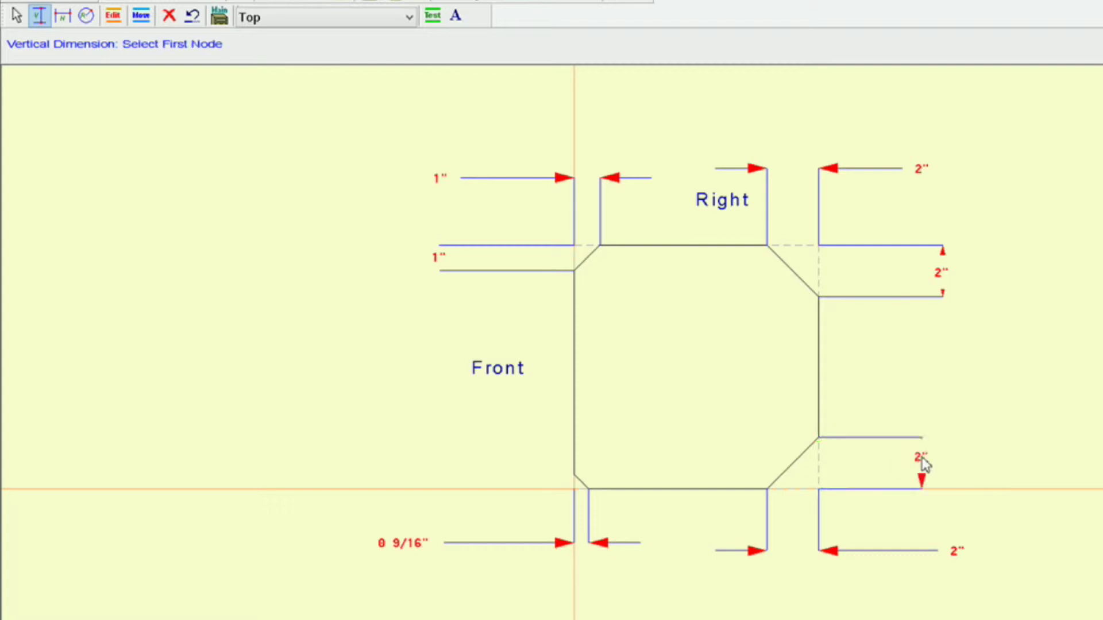
pyautogui.click(574, 476)
pyautogui.click(576, 496)
pyautogui.click(406, 472)
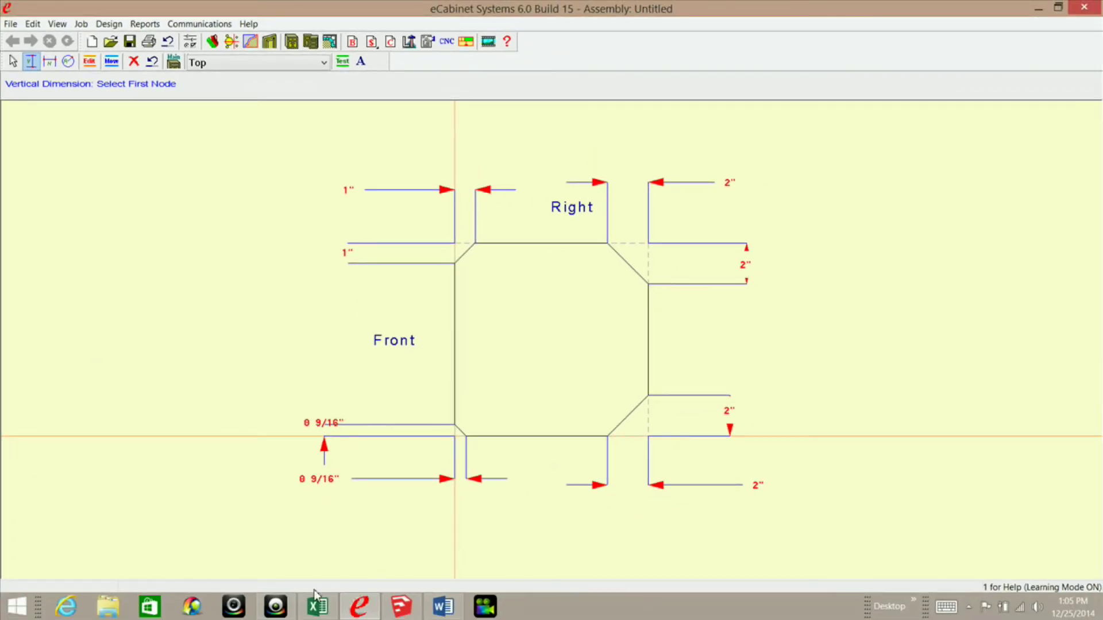
# Step: Switch to the OctagonCalculater workbook in Excel and examine the octagon calculations and the formulas for eCabinets constraints
pyautogui.click(317, 606)
pyautogui.click(356, 348)
pyautogui.hotkey('ctrl', 'c')
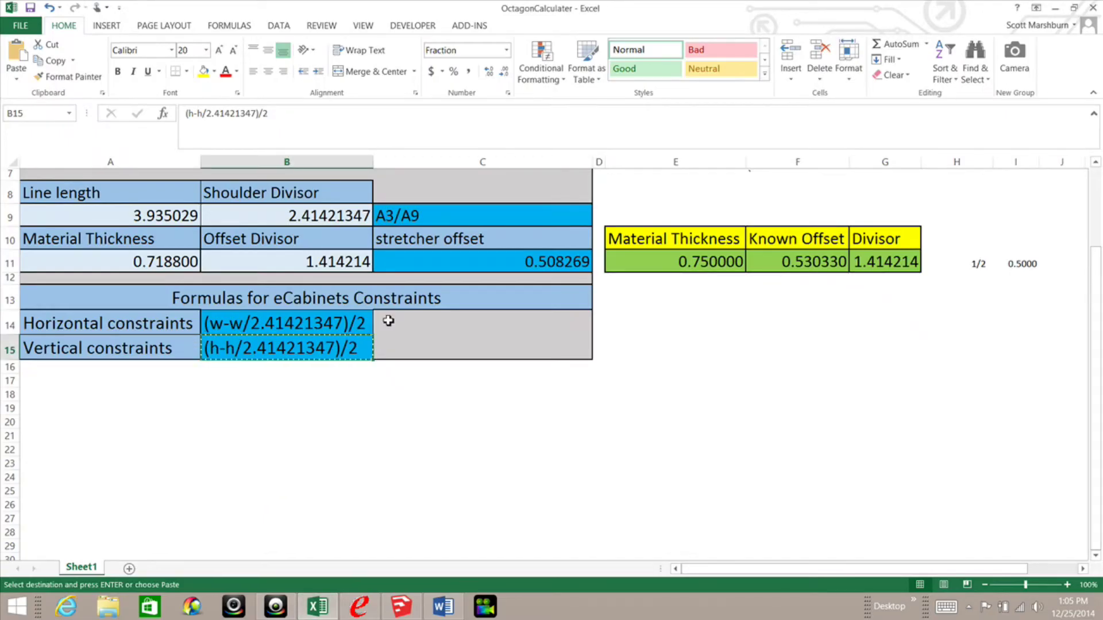
pyautogui.press('Escape')
pyautogui.scroll(2, 459, 340)
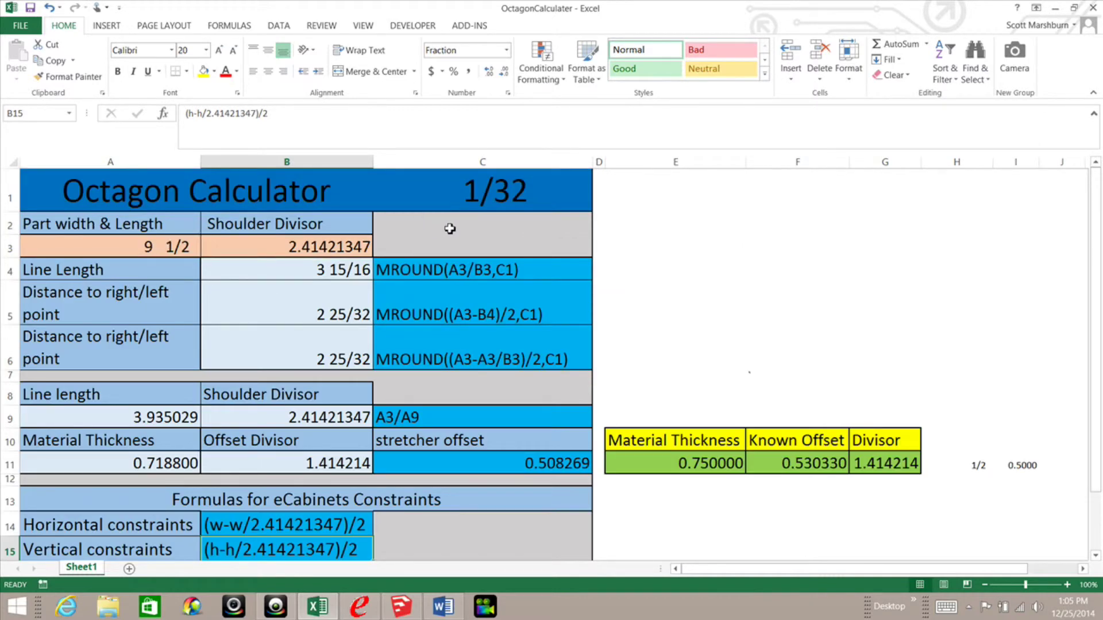
pyautogui.scroll(-1, 460, 230)
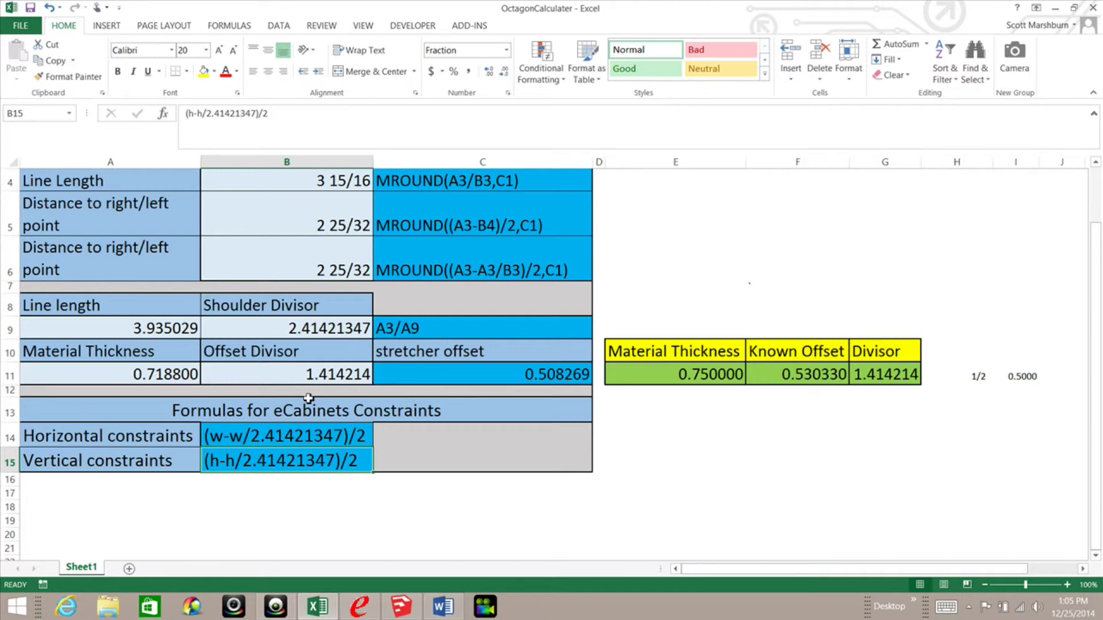
pyautogui.scroll(1, 308, 398)
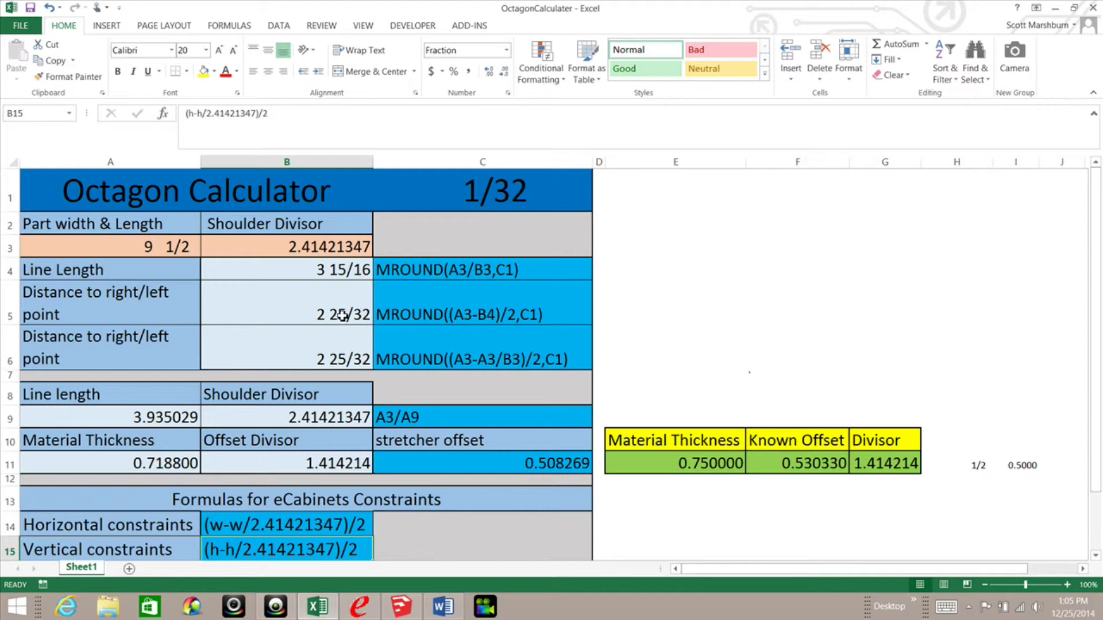
pyautogui.scroll(-3, 342, 316)
pyautogui.scroll(1, 308, 328)
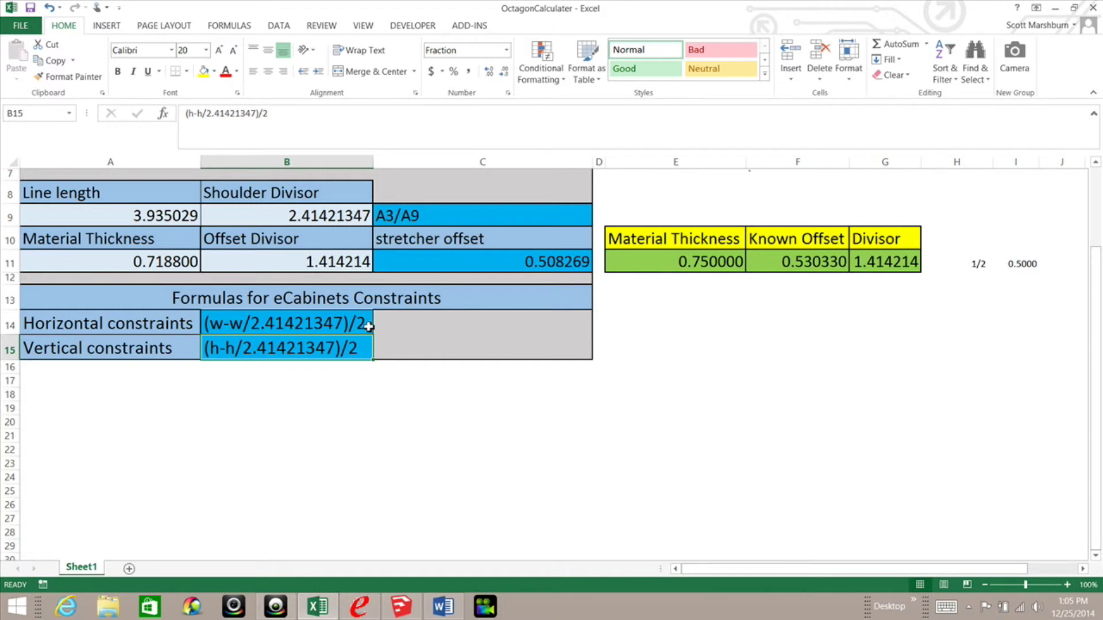
pyautogui.scroll(2, 368, 326)
pyautogui.scroll(-2, 356, 305)
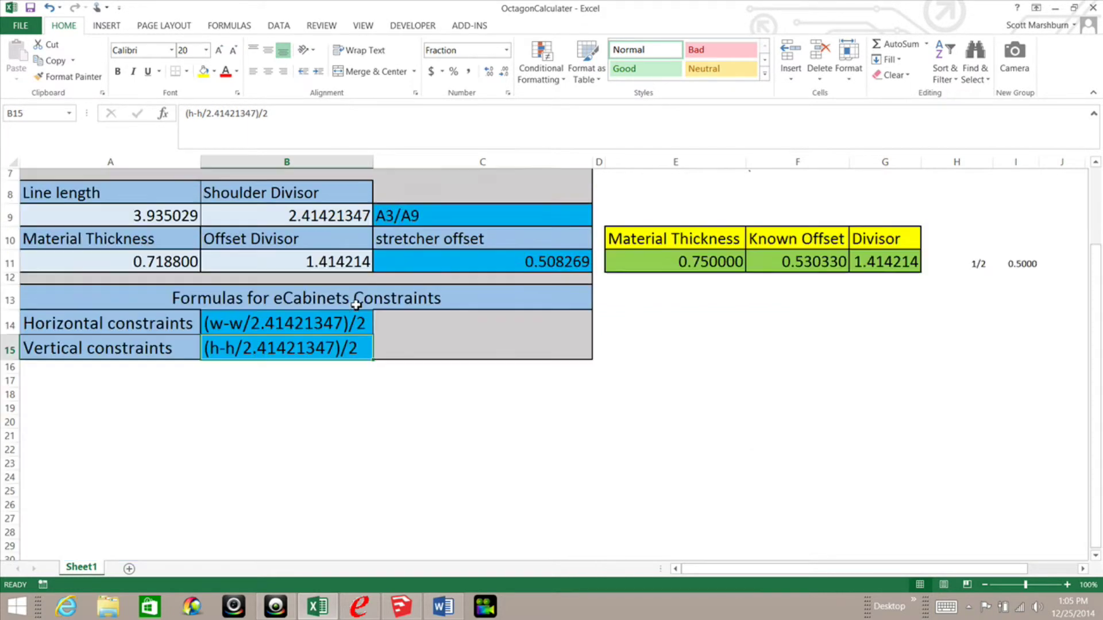
# Step: Copy the horizontal constraints formula (w-w/2.41421347)/2 from cell B14
pyautogui.click(283, 319)
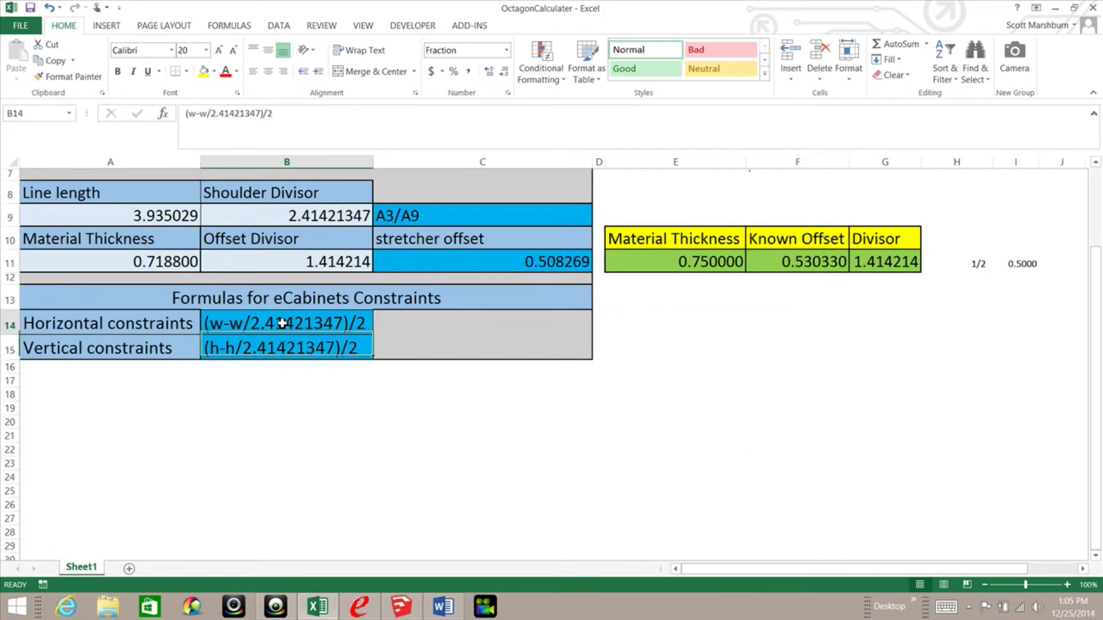
pyautogui.rightClick(245, 325)
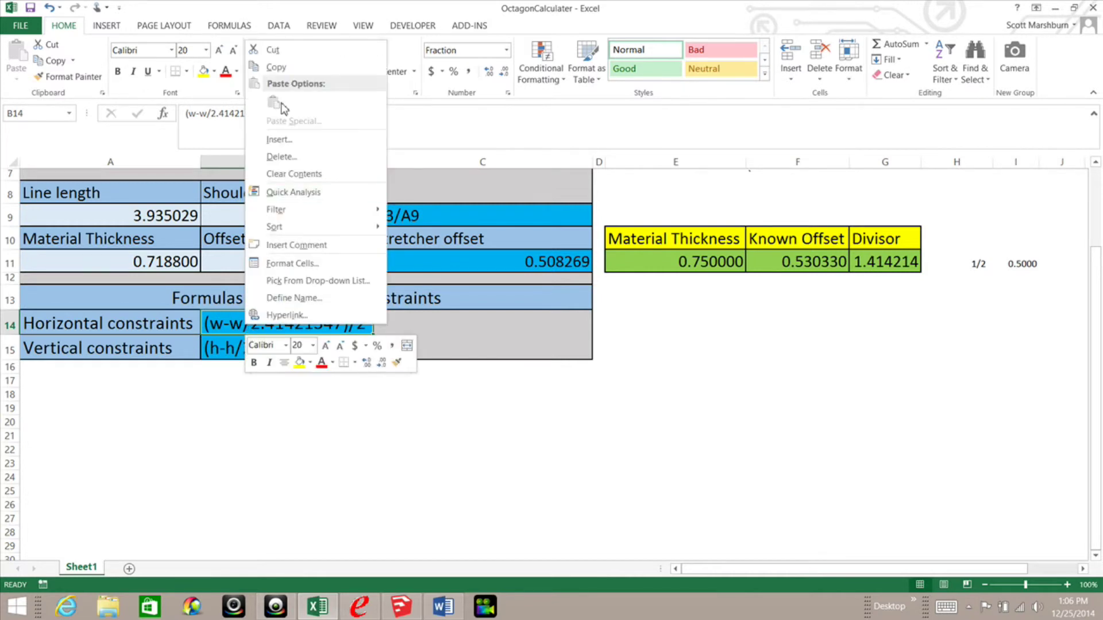
pyautogui.click(276, 67)
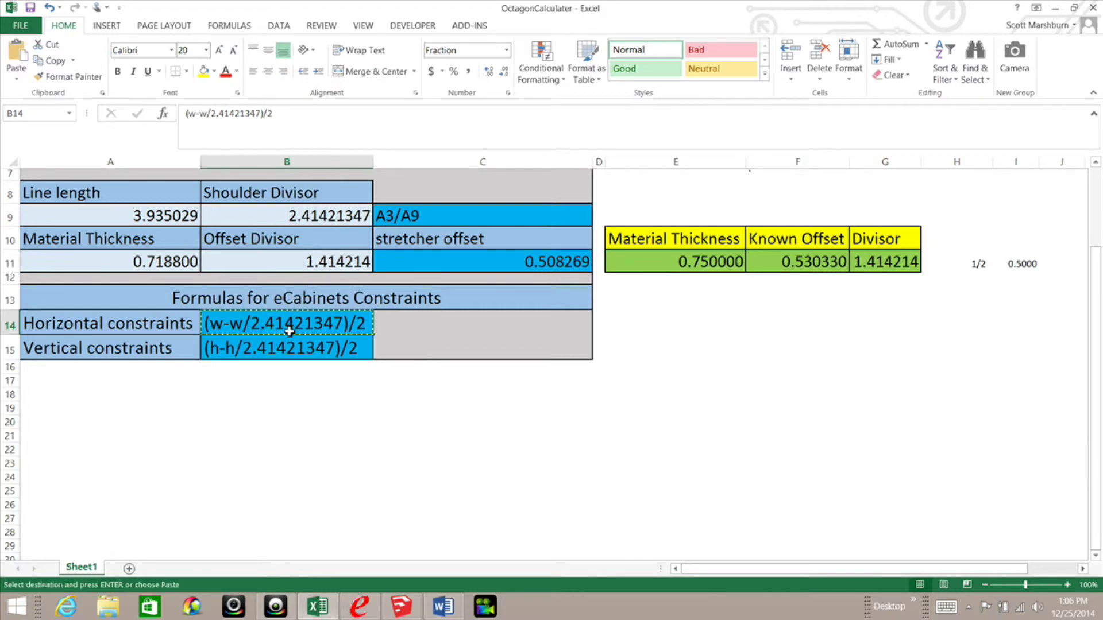
# Step: Switch to eCabinet Systems and set the horizontal dimensions of the front right and back right corner cuts to (w-w/2.41421347)/2
pyautogui.click(360, 606)
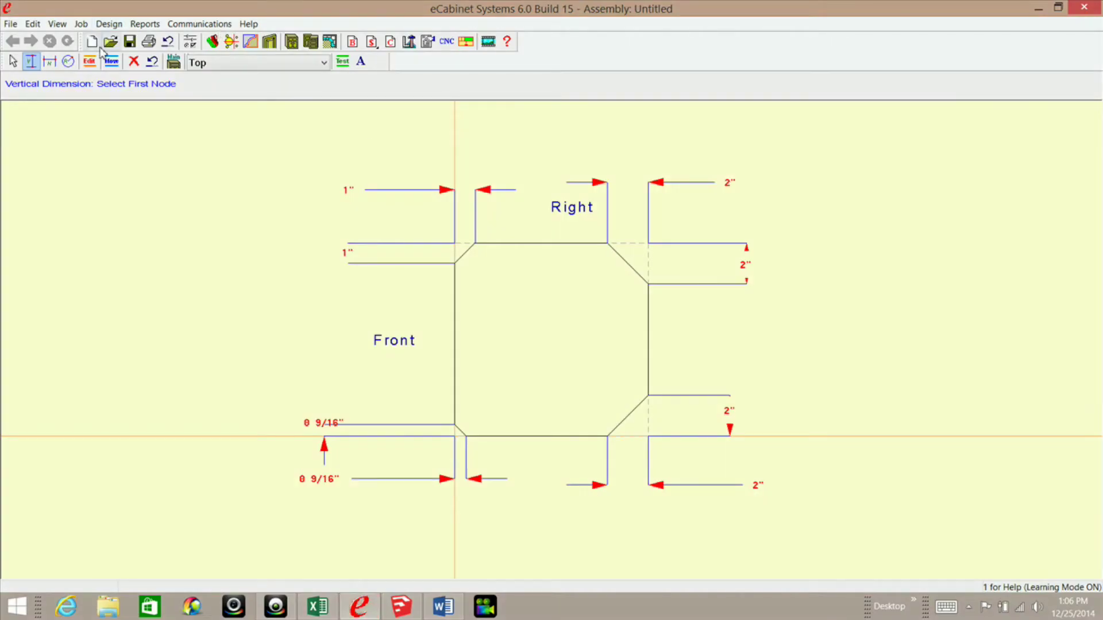
pyautogui.click(89, 61)
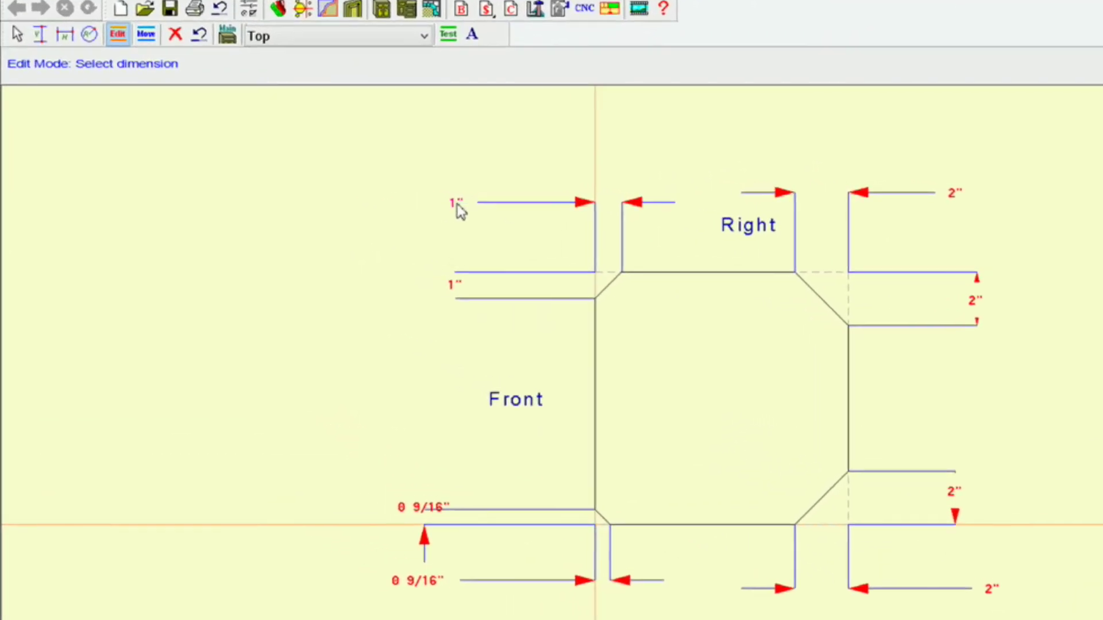
pyautogui.click(428, 206)
pyautogui.rightClick(720, 55)
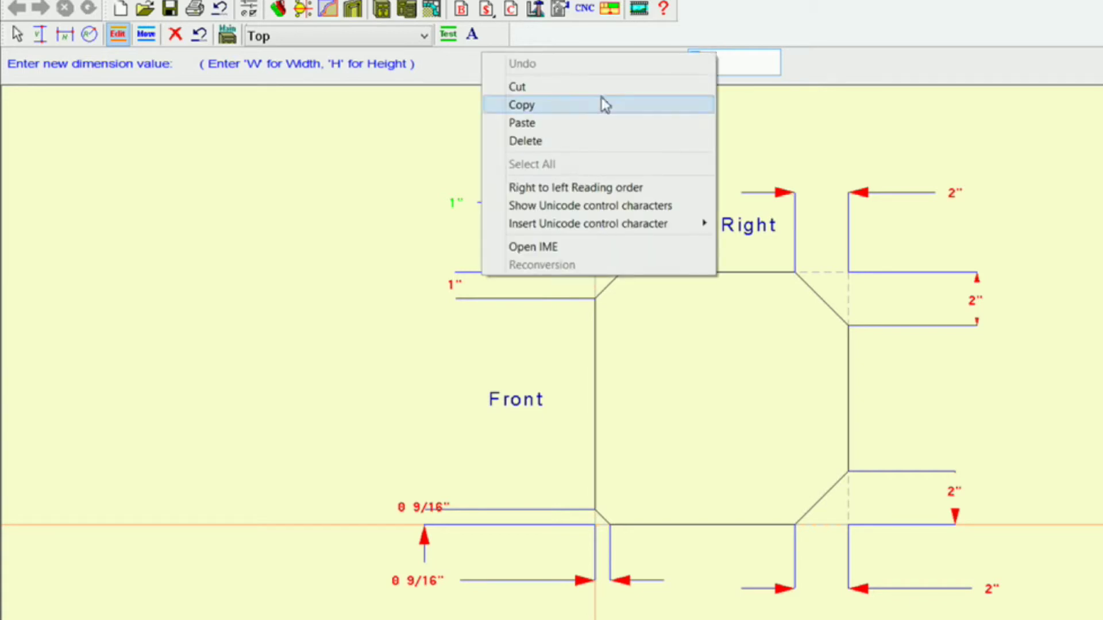
pyautogui.click(581, 124)
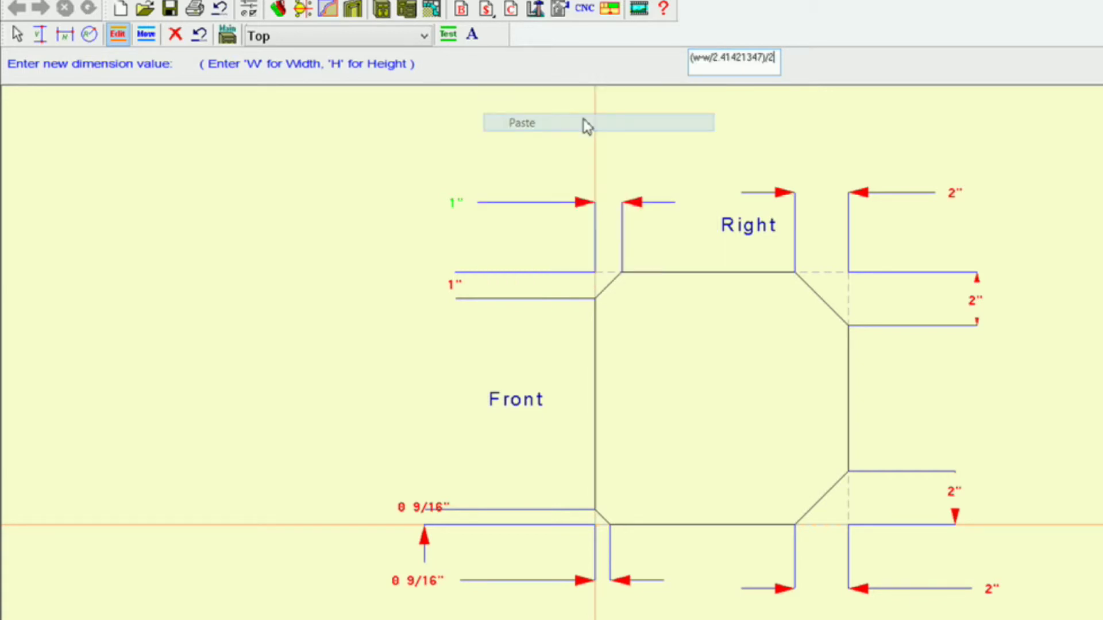
pyautogui.press('Return')
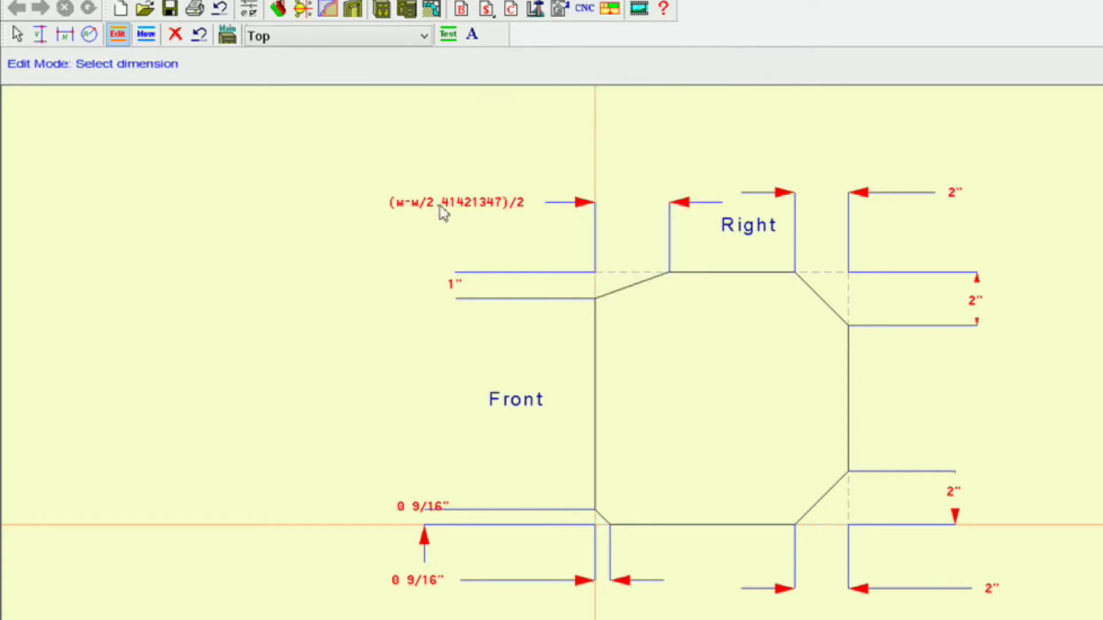
pyautogui.click(952, 197)
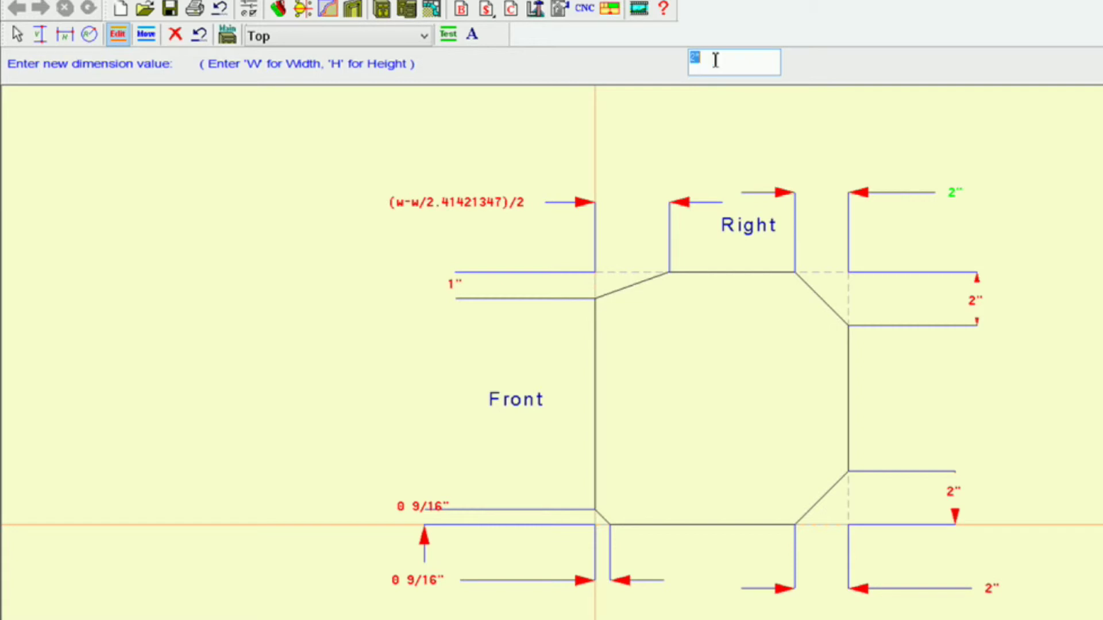
pyautogui.rightClick(718, 58)
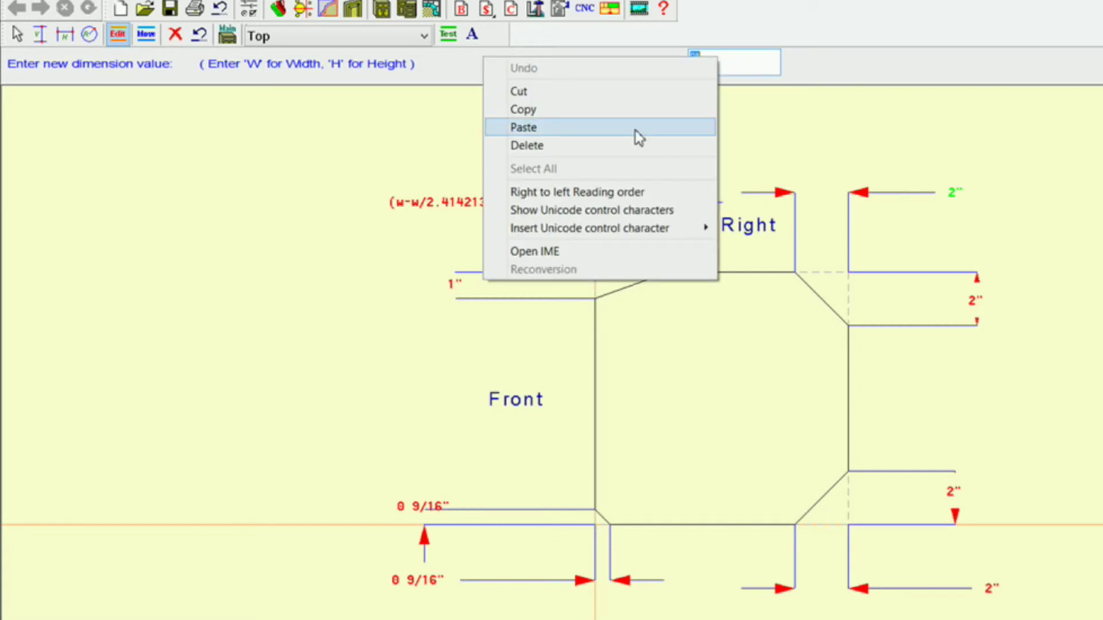
pyautogui.click(638, 127)
pyautogui.press('Return')
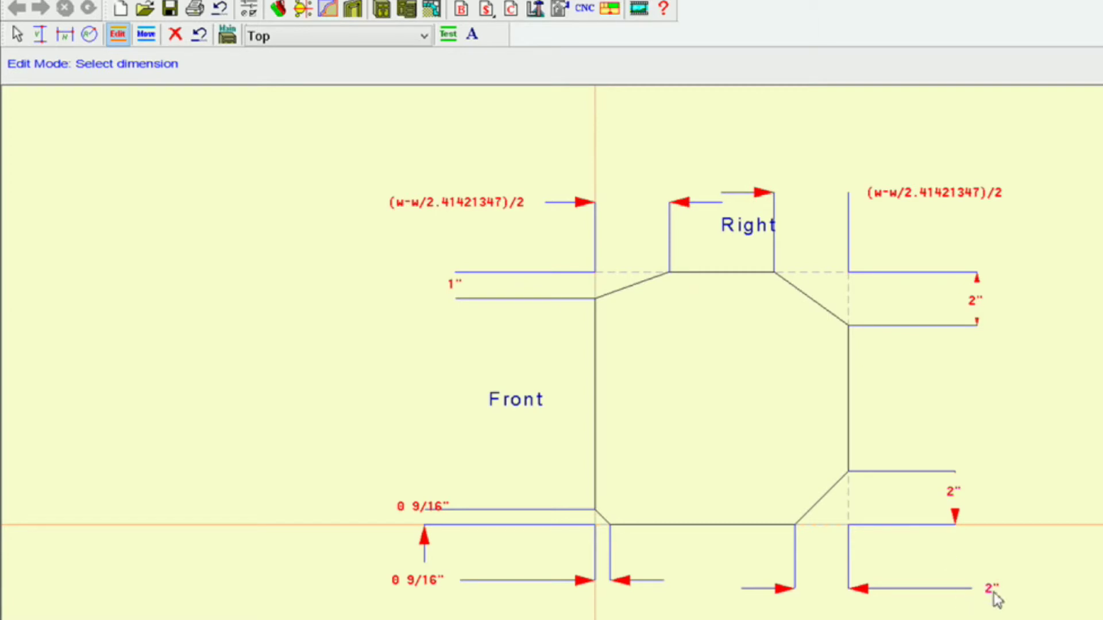
# Step: Set the horizontal dimensions of the back left and front left corner cuts to (w-w/2.41421347)/2
pyautogui.click(992, 590)
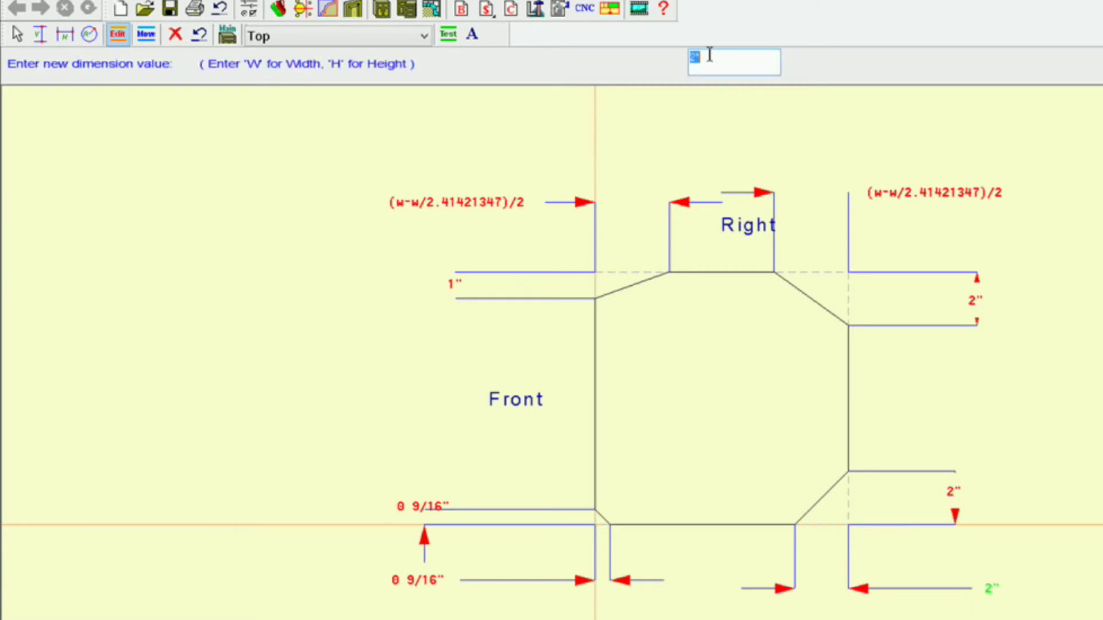
pyautogui.rightClick(710, 55)
pyautogui.click(550, 122)
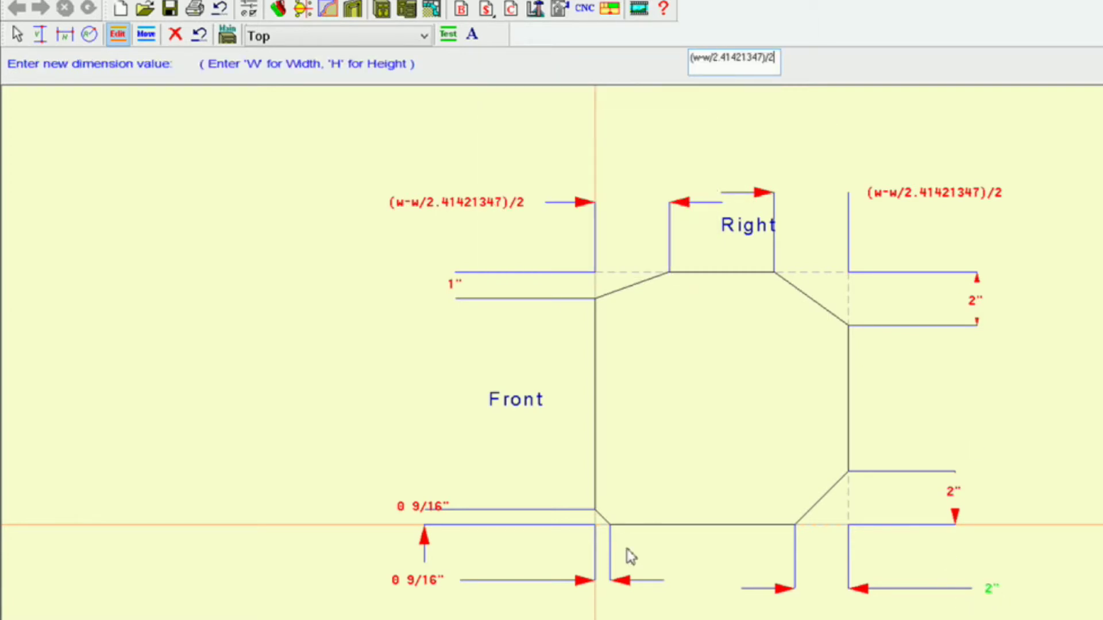
pyautogui.press('Return')
pyautogui.click(422, 581)
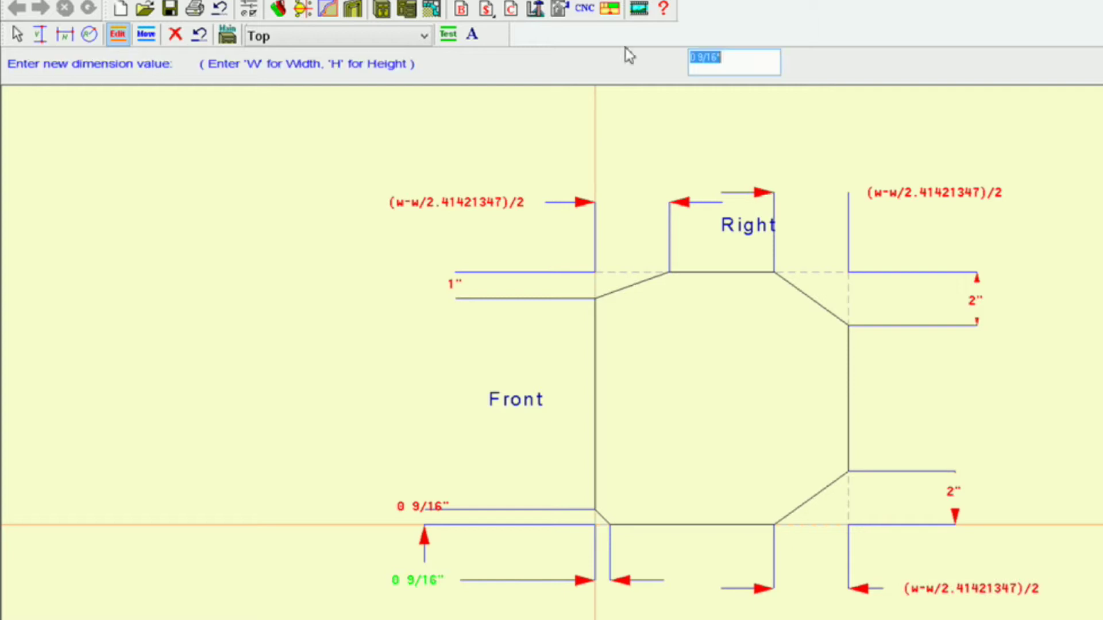
pyautogui.rightClick(738, 65)
pyautogui.click(581, 132)
pyautogui.press('Return')
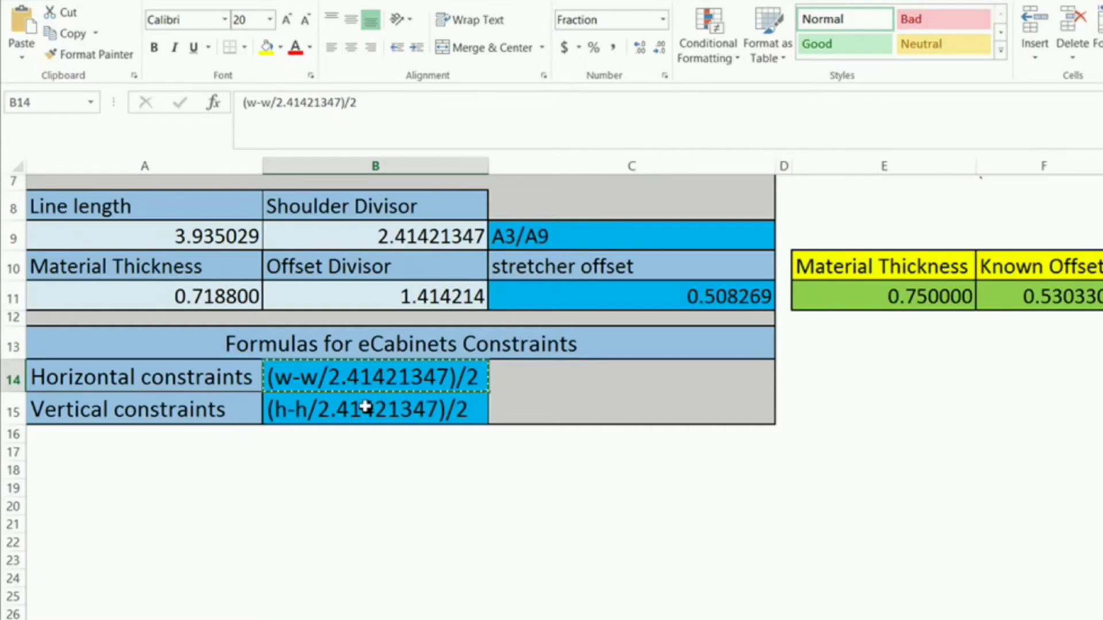
pyautogui.click(366, 408)
pyautogui.rightClick(365, 408)
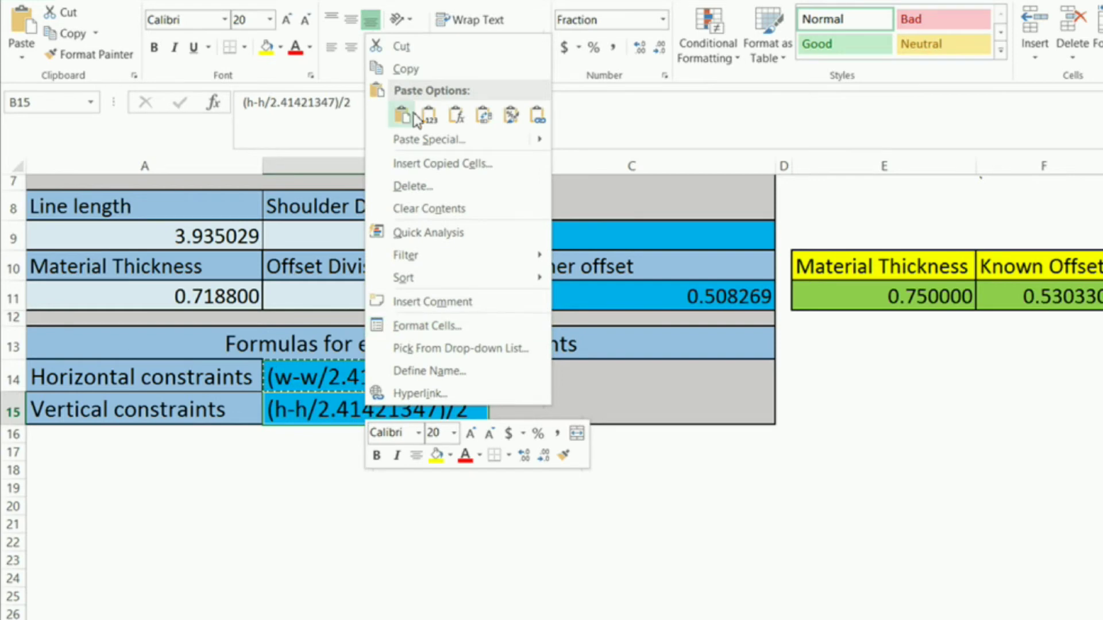
pyautogui.click(429, 117)
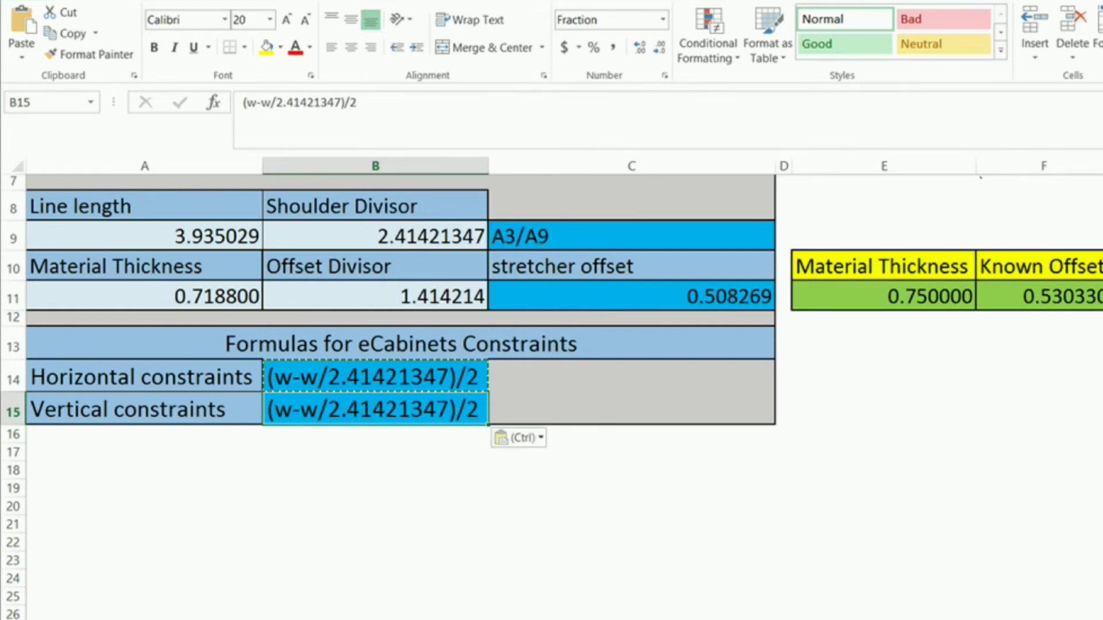
pyautogui.write('(h-h/2.41421347)/2')
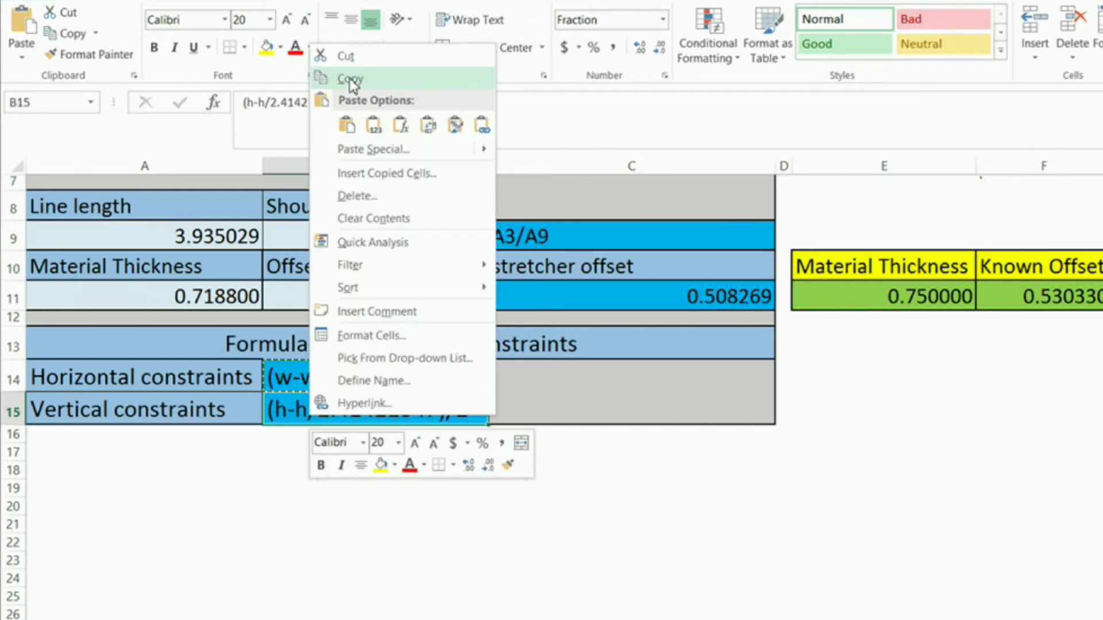
# Step: Copy the vertical constraints formula (h-h/2.41421347)/2 from cell B15 in Excel and switch back to eCabinet Systems
pyautogui.click(347, 78)
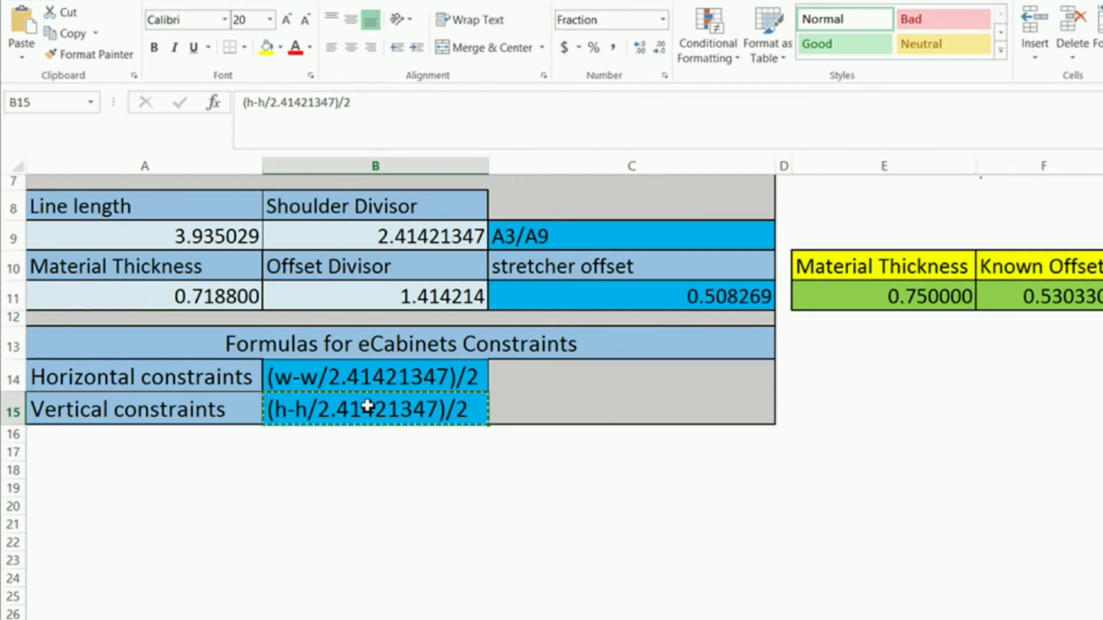
pyautogui.rightClick(471, 619)
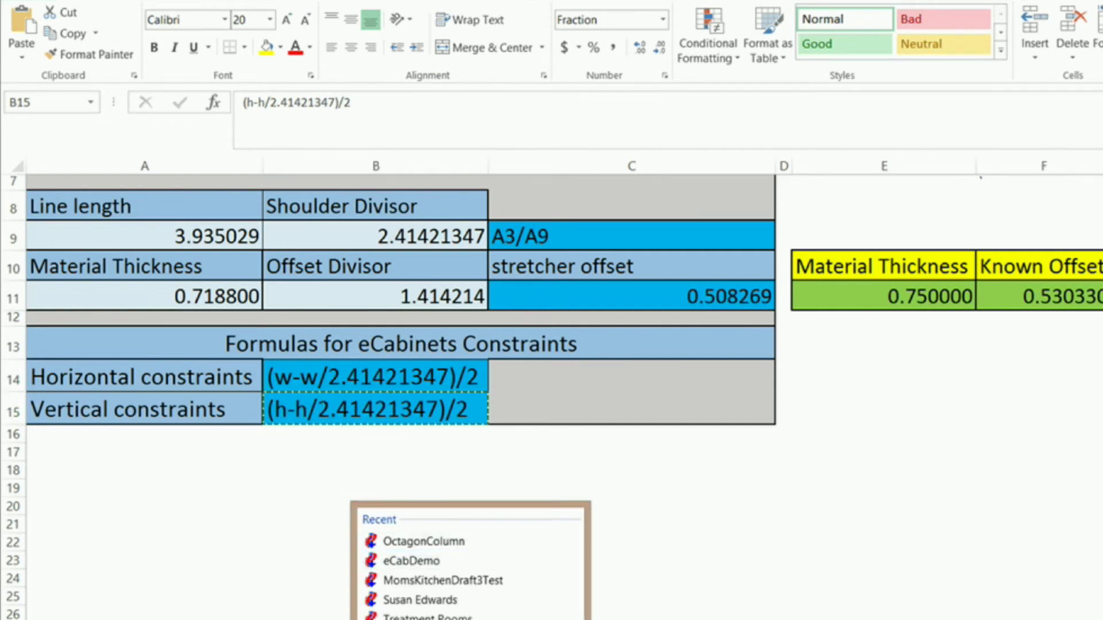
pyautogui.click(423, 541)
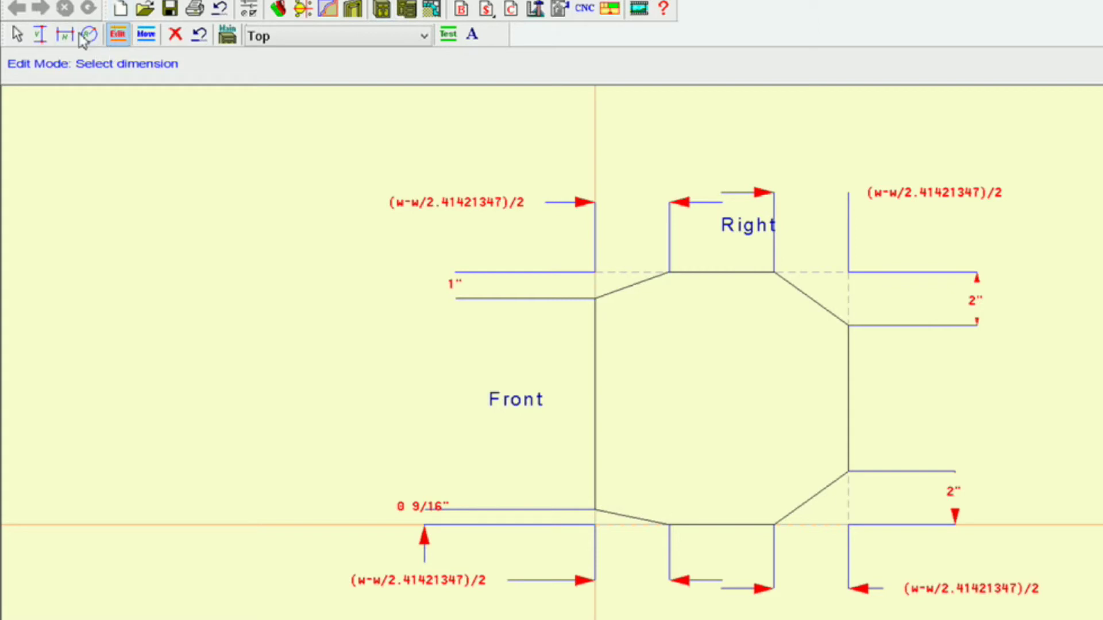
# Step: Set the vertical dimensions of the front right and back right corner cuts to (h-h/2.41421347)/2
pyautogui.click(454, 284)
pyautogui.rightClick(710, 59)
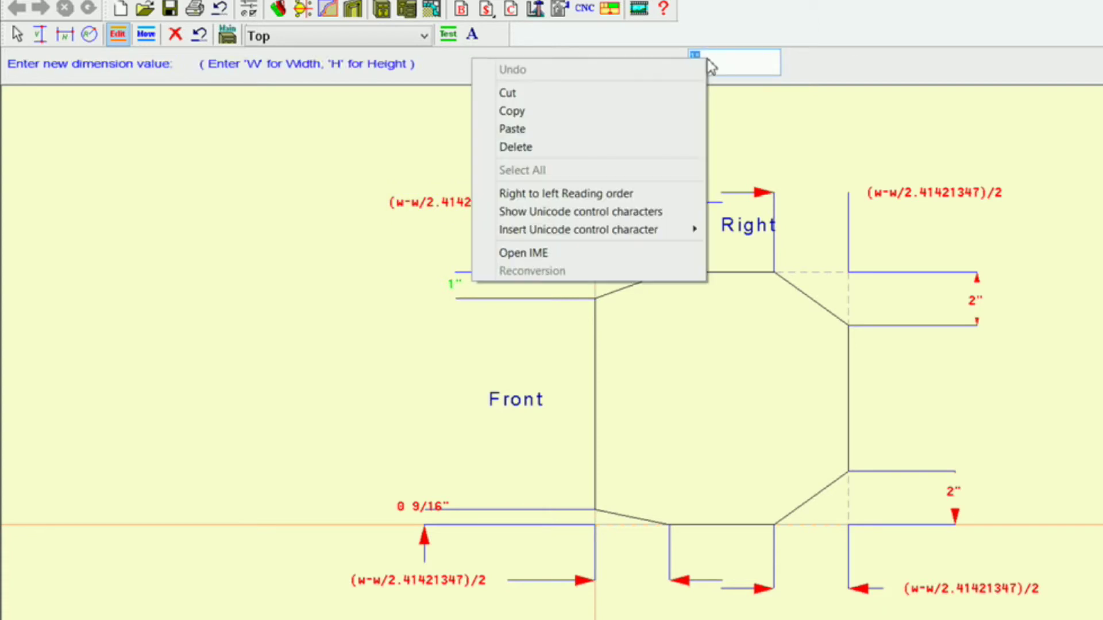
pyautogui.click(579, 135)
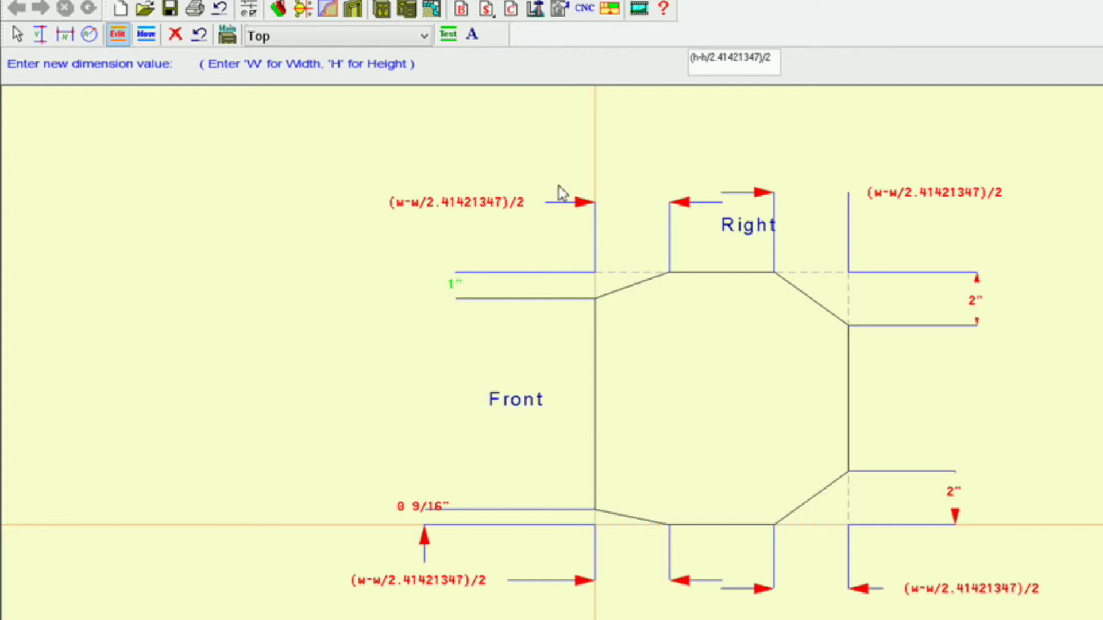
pyautogui.press('Return')
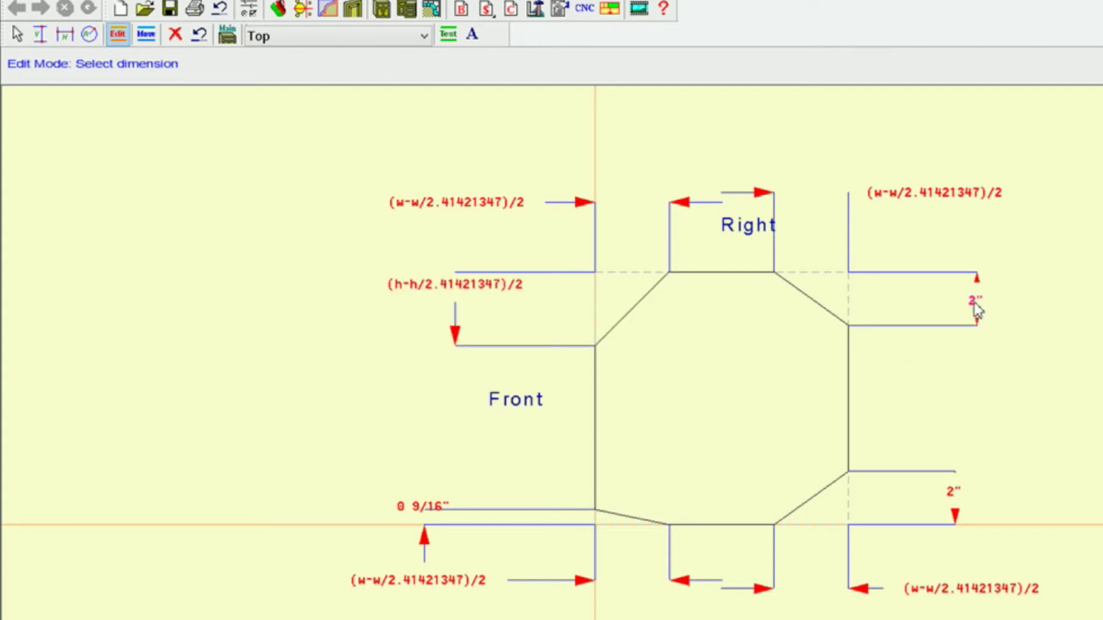
pyautogui.click(975, 306)
pyautogui.rightClick(710, 59)
pyautogui.click(610, 130)
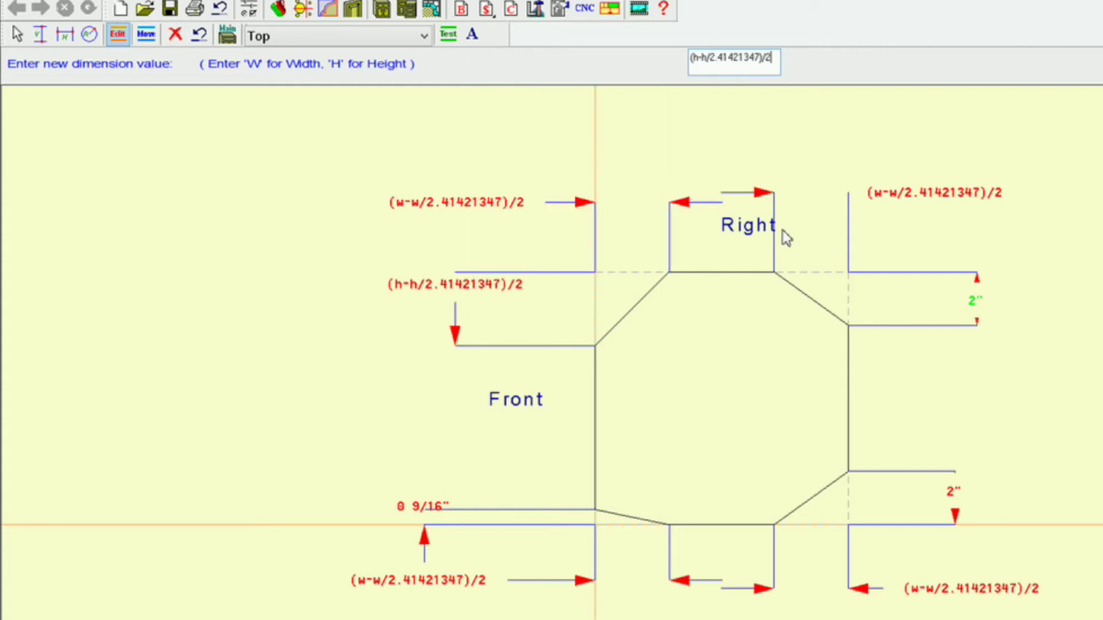
pyautogui.press('Return')
# Step: Set the vertical dimensions of the back left and front left corner cuts to (h-h/2.41421347)/2
pyautogui.click(958, 495)
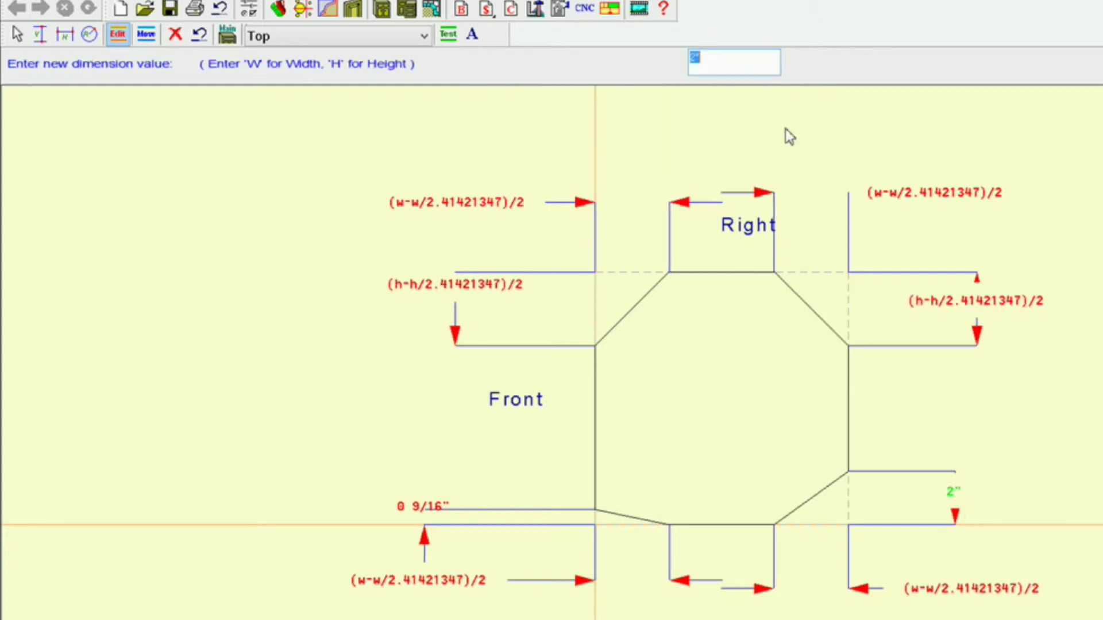
pyautogui.rightClick(709, 62)
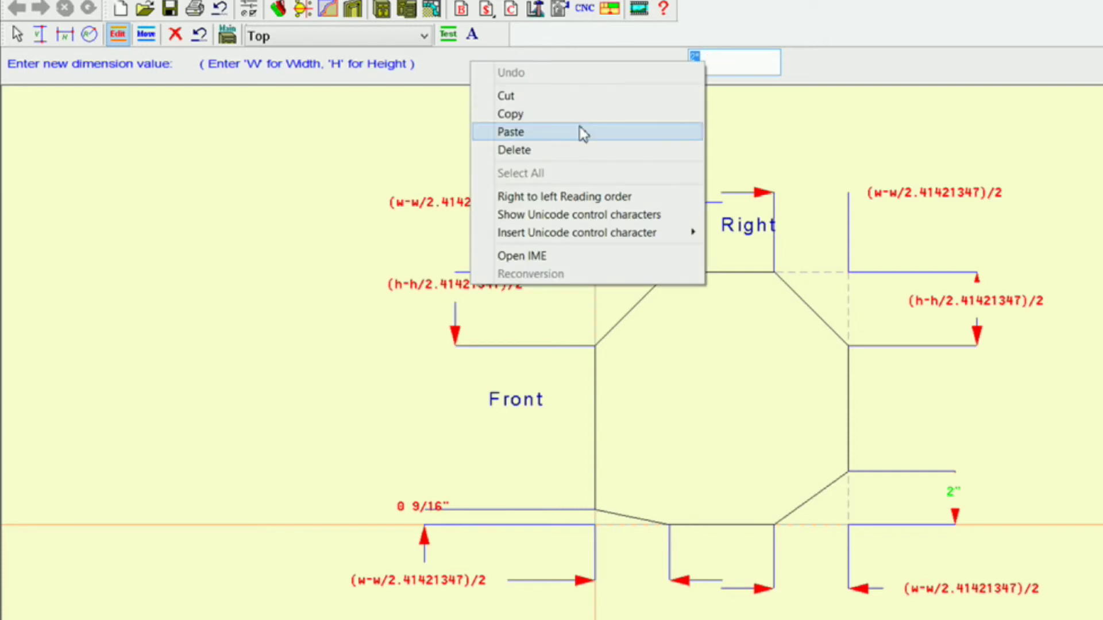
pyautogui.click(581, 130)
pyautogui.press('Return')
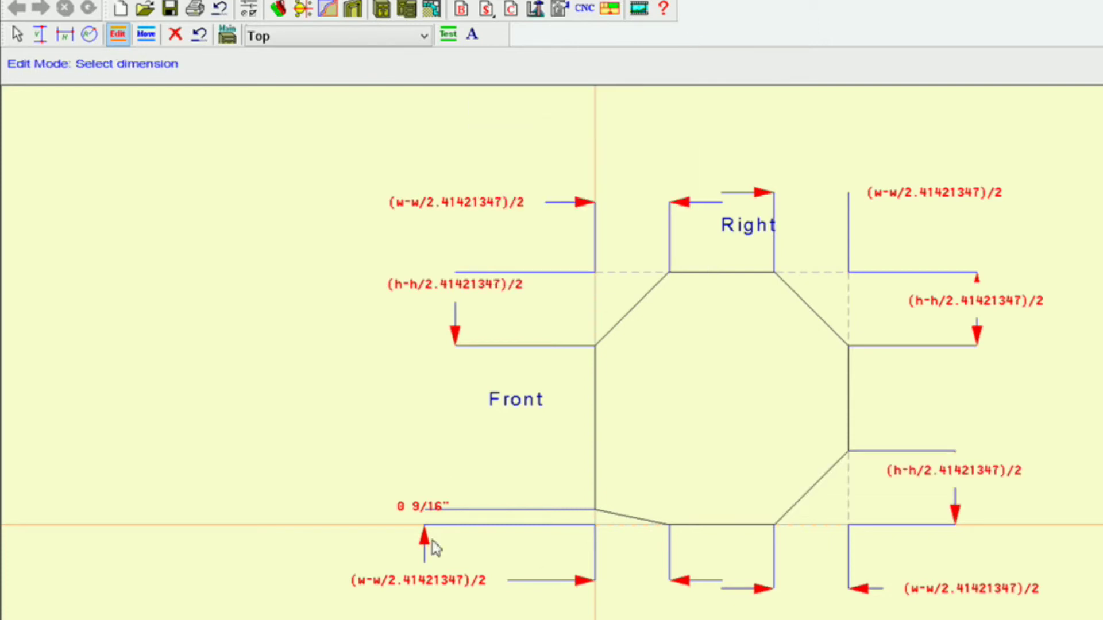
pyautogui.click(433, 506)
pyautogui.rightClick(745, 63)
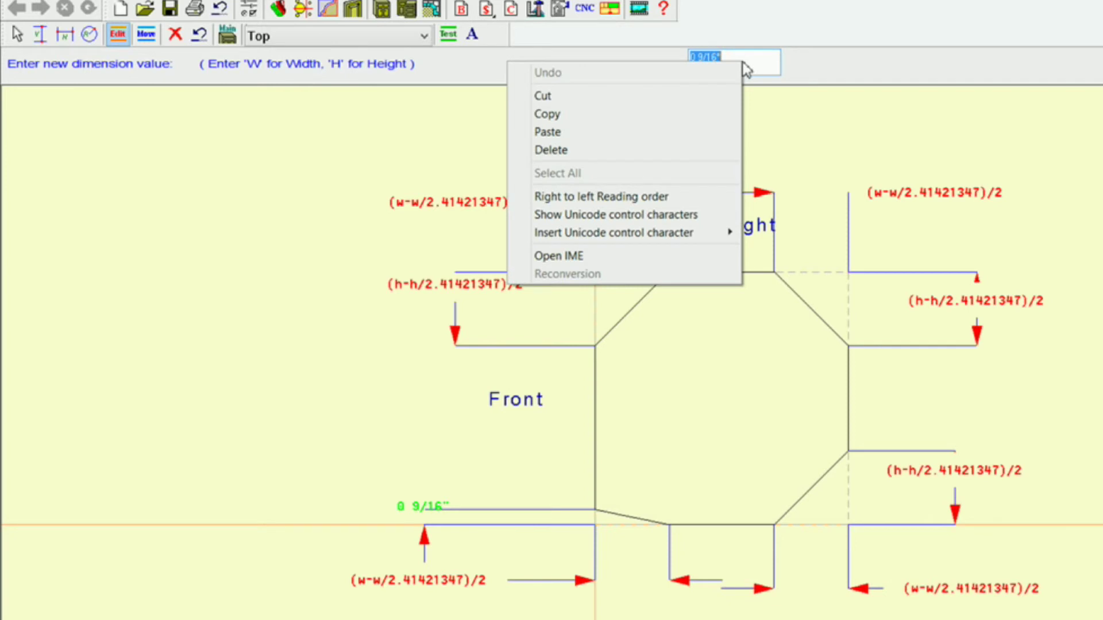
pyautogui.click(595, 128)
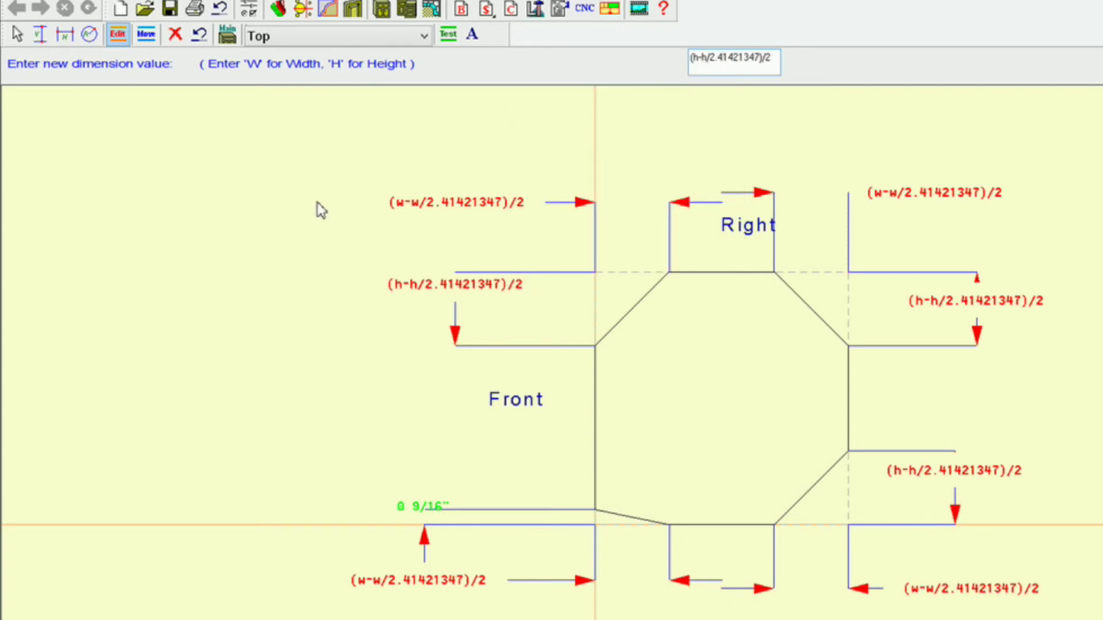
pyautogui.press('Return')
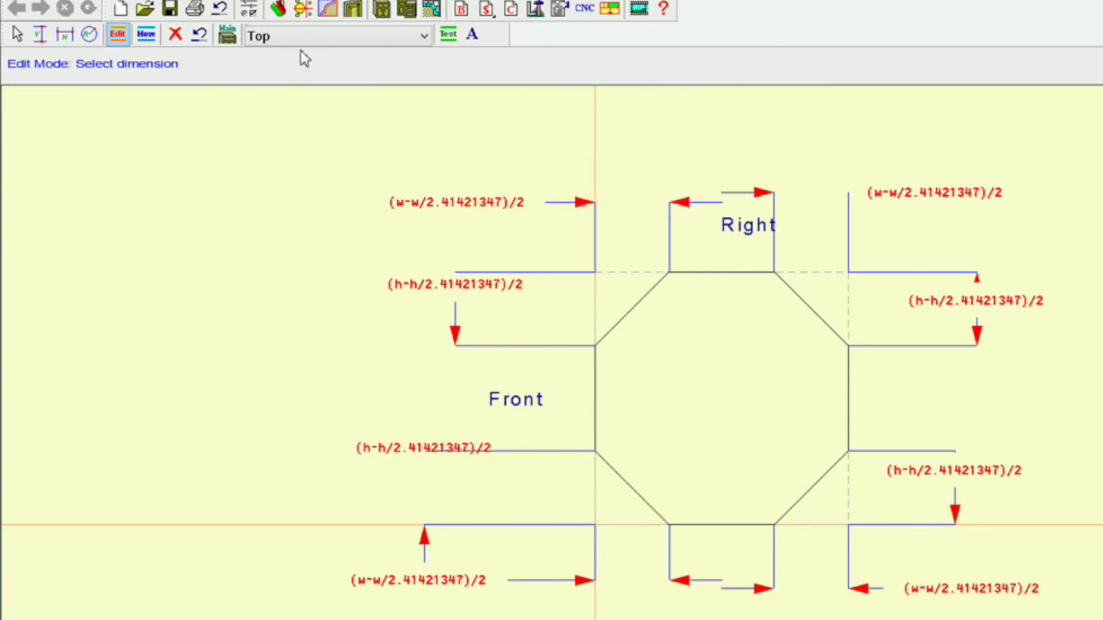
# Step: Reposition the front right corner's horizontal dimension and all back corner cut dimensions farther outside the octagon for readability
pyautogui.click(147, 35)
pyautogui.moveTo(452, 192); pyautogui.dragTo(460, 179)
pyautogui.moveTo(954, 195); pyautogui.dragTo(995, 187)
pyautogui.moveTo(1018, 312); pyautogui.dragTo(1025, 314)
pyautogui.moveTo(1012, 478)
pyautogui.mouseDown()
pyautogui.moveTo(1038, 492)
pyautogui.moveTo(1027, 485)
pyautogui.mouseUp()
pyautogui.moveTo(1002, 590); pyautogui.dragTo(1026, 592)
pyautogui.click(1029, 599)
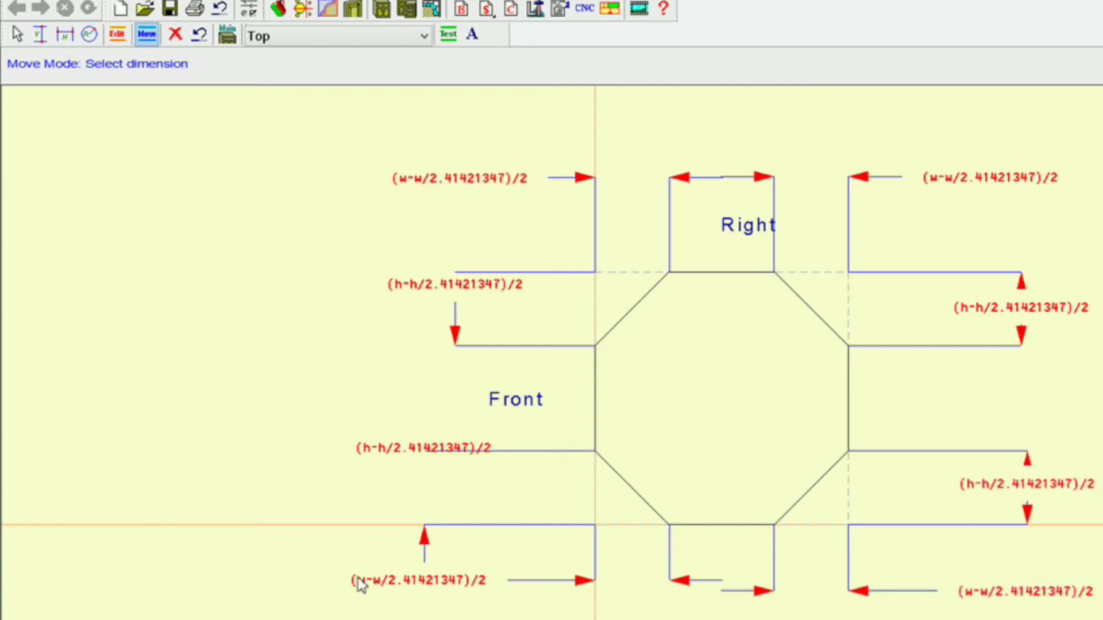
# Step: Reposition the front left corner's horizontal and vertical dimensions and the front right corner's vertical dimension so the labels clear their arrows
pyautogui.moveTo(413, 590)
pyautogui.mouseDown()
pyautogui.moveTo(421, 603)
pyautogui.moveTo(417, 593)
pyautogui.mouseUp()
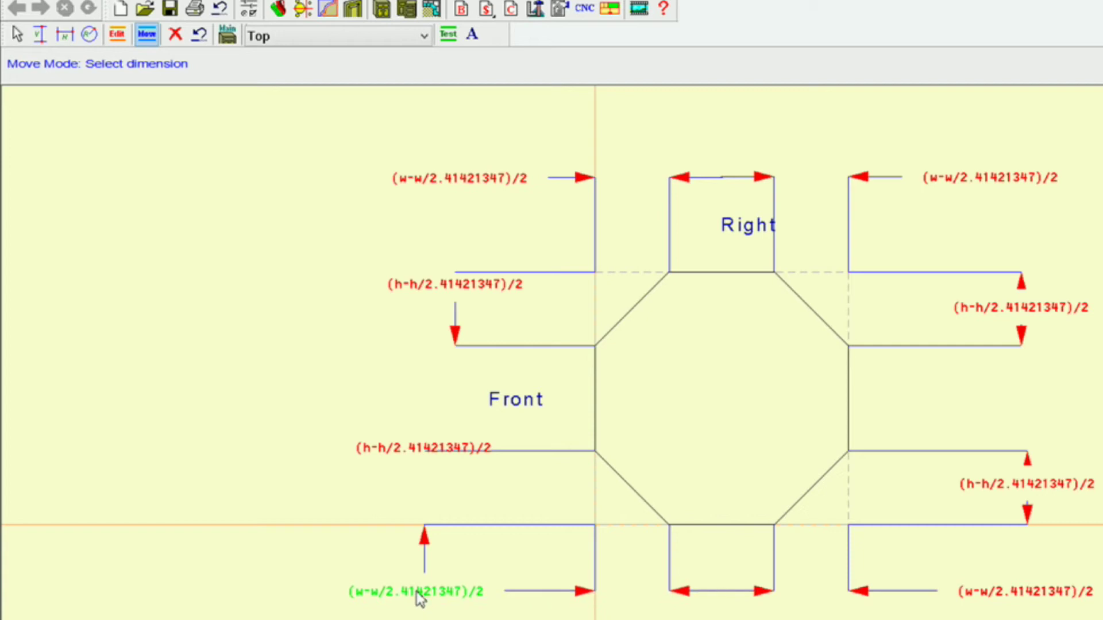
pyautogui.click(421, 599)
pyautogui.moveTo(419, 447); pyautogui.dragTo(454, 497)
pyautogui.click(454, 497)
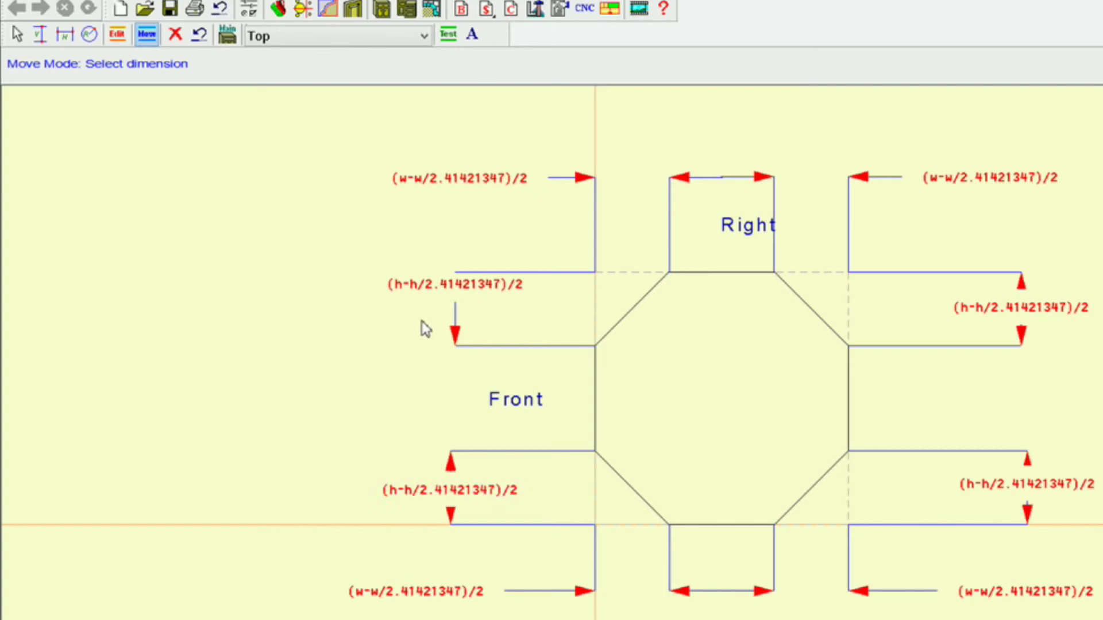
pyautogui.moveTo(450, 295); pyautogui.dragTo(451, 319)
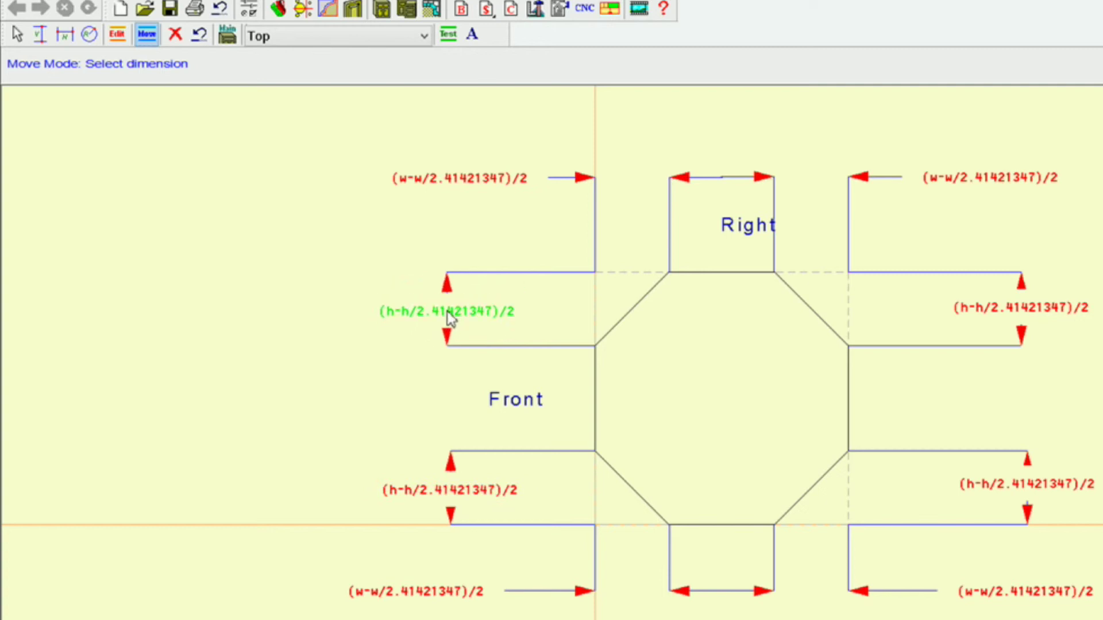
pyautogui.click(450, 319)
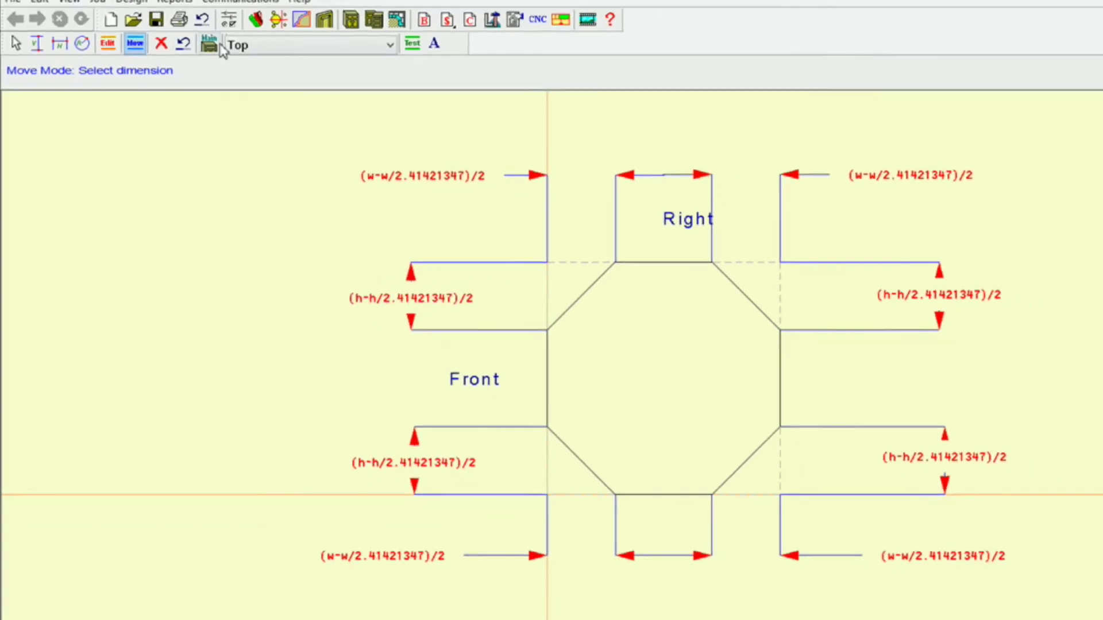
# Step: Return to the main cabinet view and apply the dimensions and constraints to the top panel
pyautogui.click(192, 53)
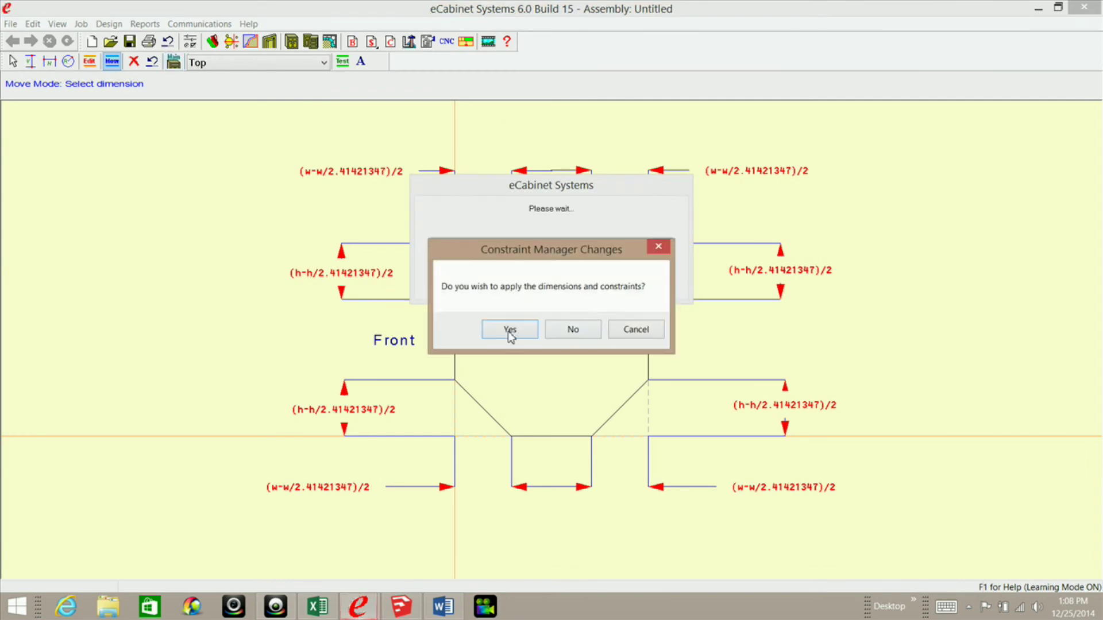
pyautogui.click(510, 330)
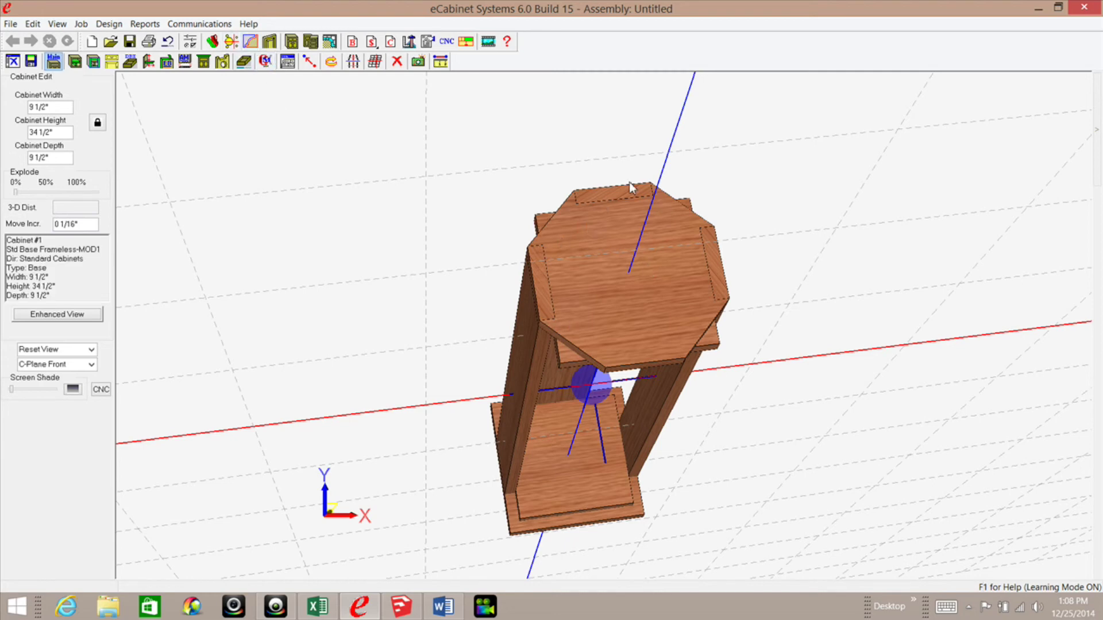
# Step: Test the parametric top by setting the cabinet width to 21 and enlarging the depth, and restore both to 9 1/2 inches
pyautogui.moveTo(614, 332); pyautogui.dragTo(591, 367, button='middle')
pyautogui.moveTo(59, 109); pyautogui.dragTo(33, 103)
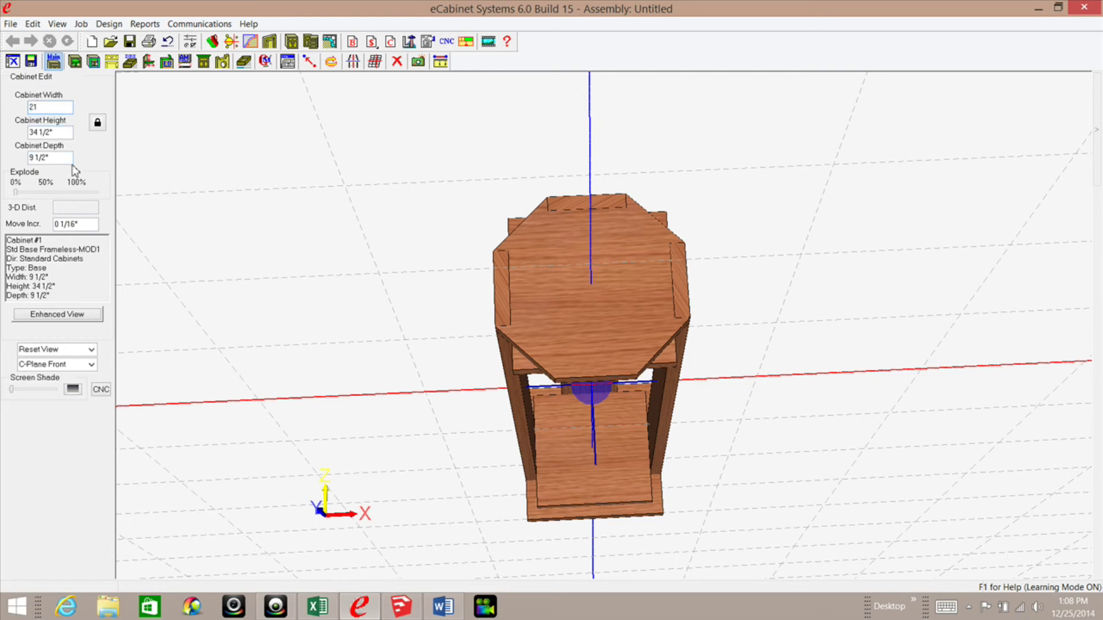
pyautogui.moveTo(53, 158); pyautogui.dragTo(17, 157)
pyautogui.press('Return')
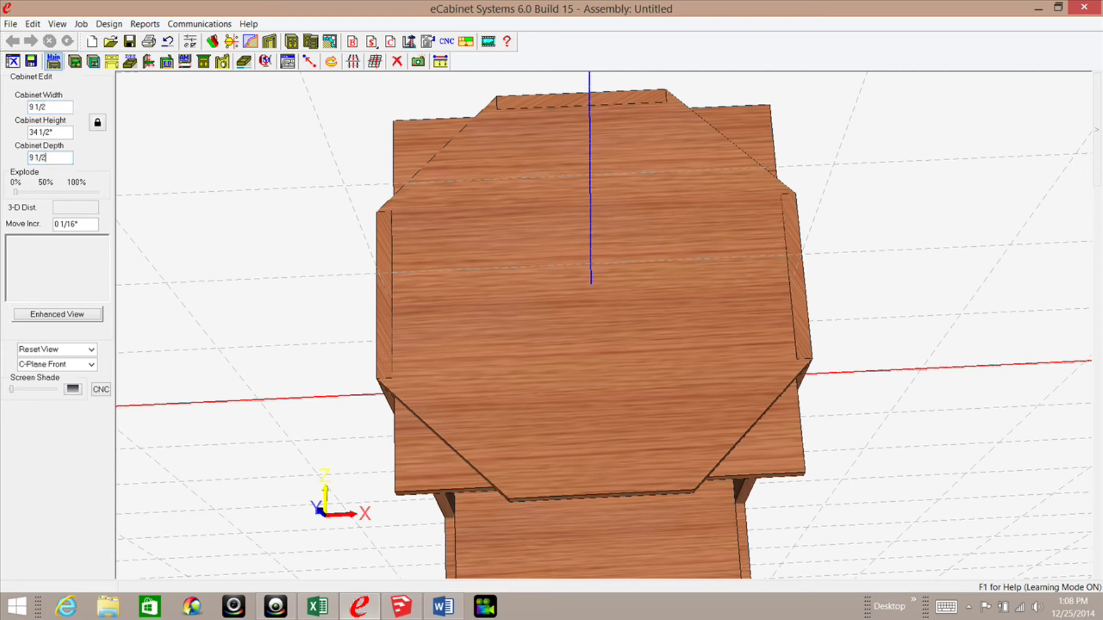
pyautogui.press('Return')
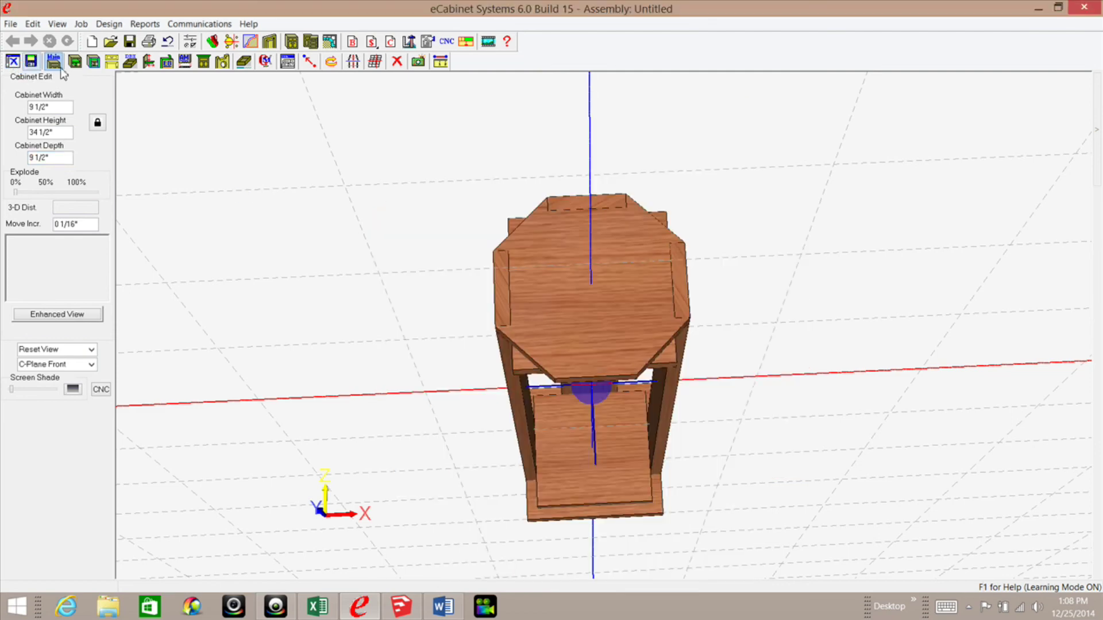
# Step: Examine the cabinet and its octagonal top from several angles and show the top panel's part information
pyautogui.moveTo(591, 362); pyautogui.dragTo(590, 136, button='middle')
pyautogui.moveTo(578, 310); pyautogui.dragTo(622, 492, button='middle')
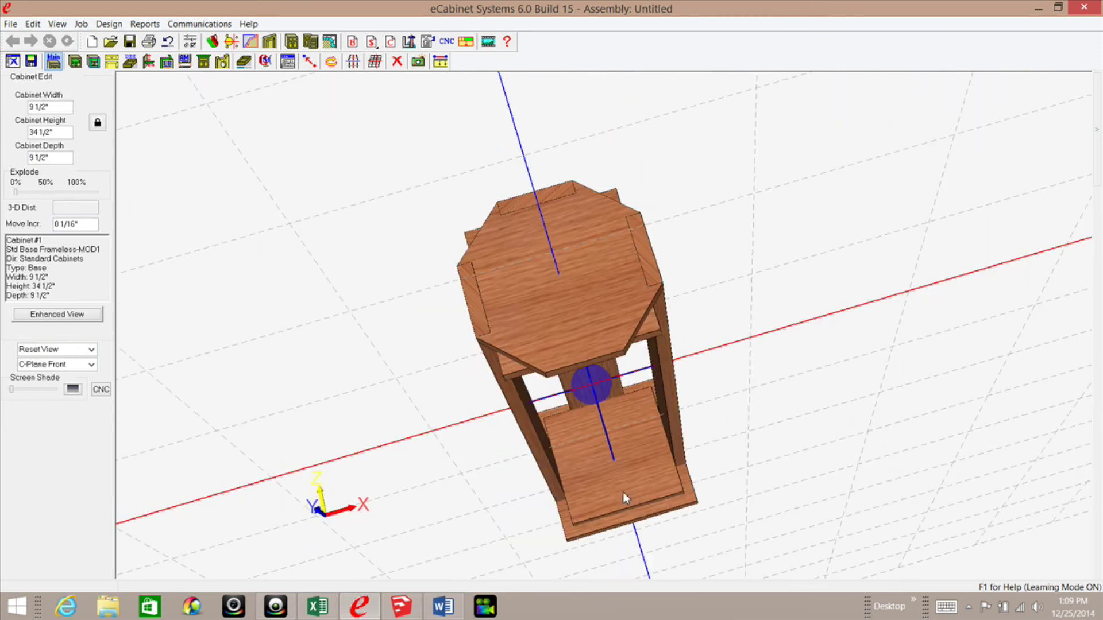
pyautogui.moveTo(598, 400); pyautogui.dragTo(639, 478, button='middle')
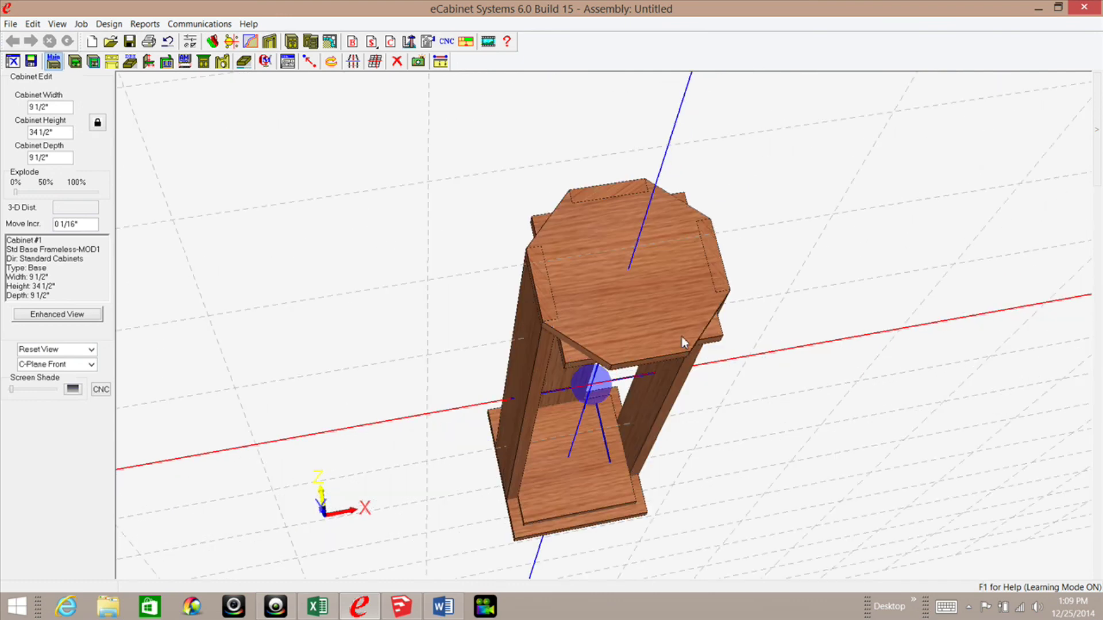
pyautogui.moveTo(648, 292); pyautogui.dragTo(637, 337, button='middle')
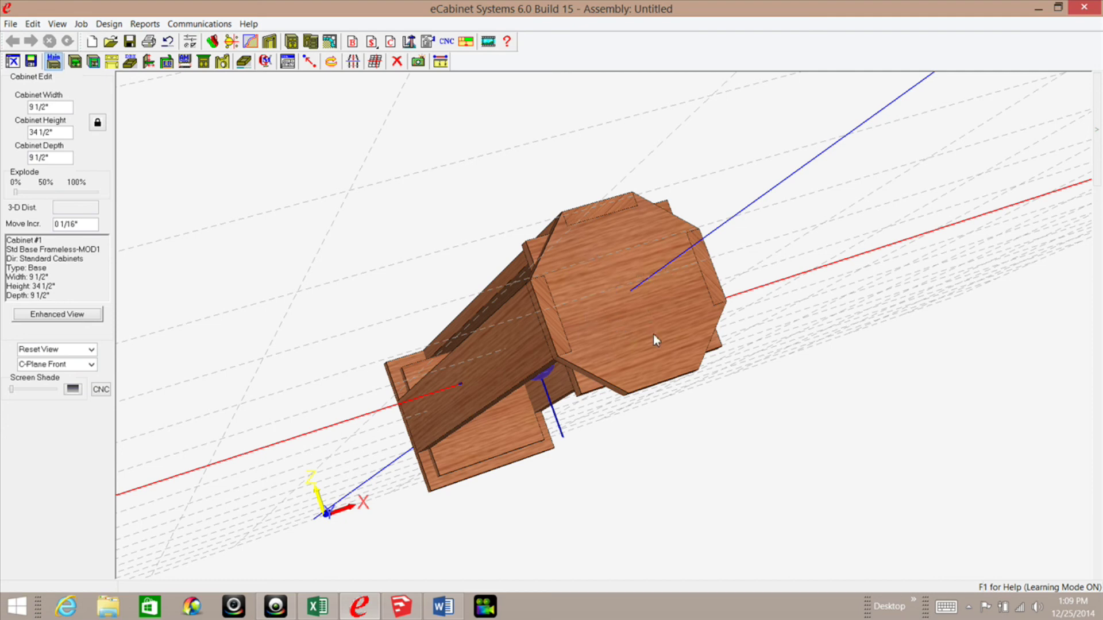
pyautogui.moveTo(637, 337)
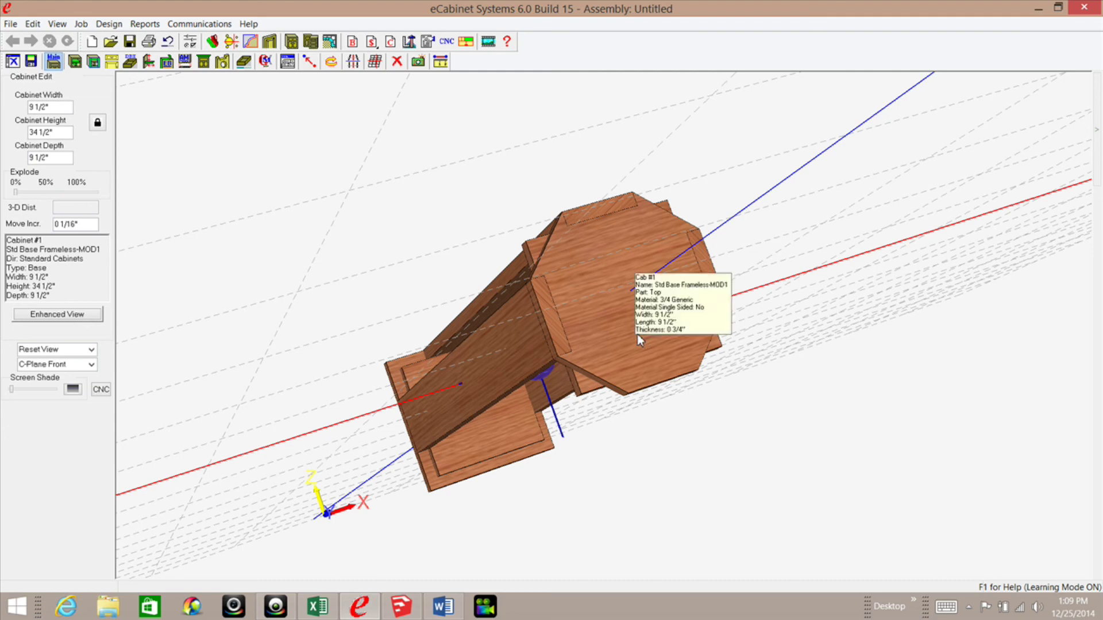